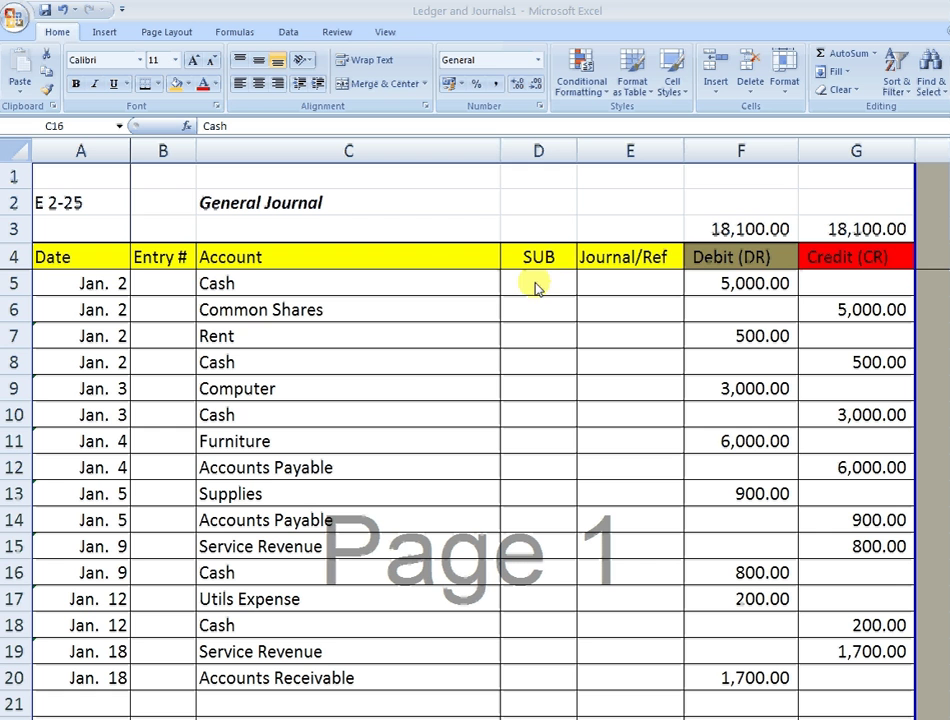
- Clear the date in cell A5, the first entry of the Date column
left_click(82, 286)
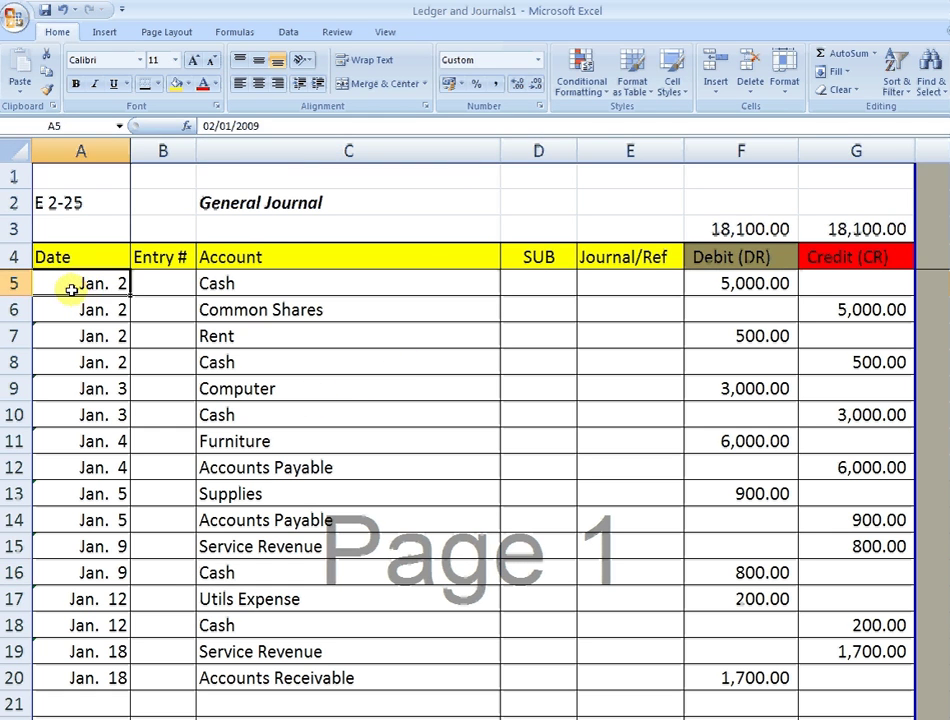
key("Down")
left_click(72, 290)
key("Delete")
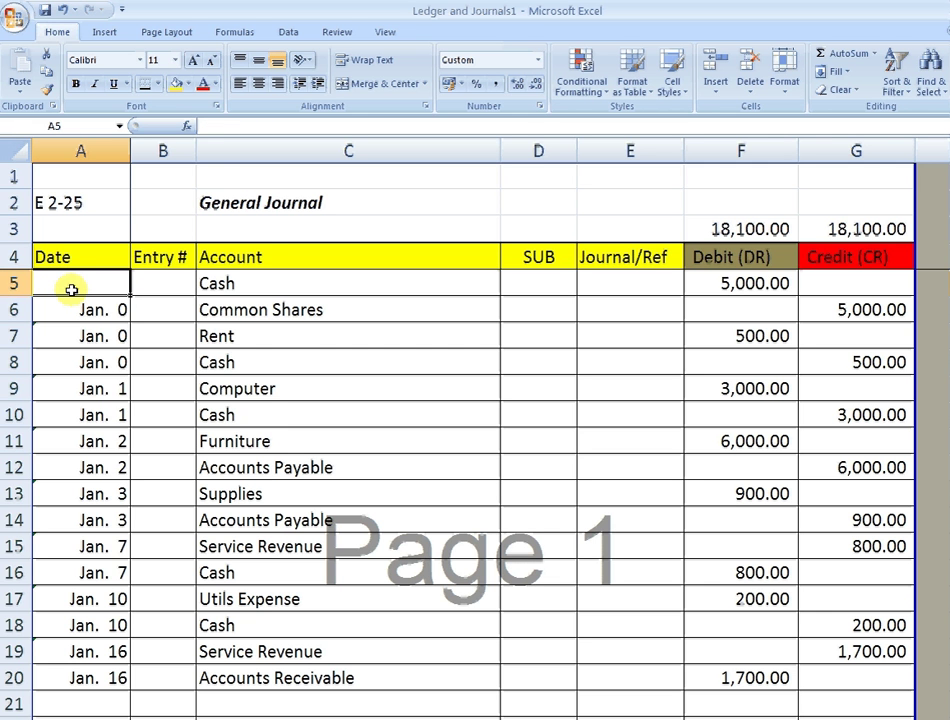
- Change the number format of cell A5 to the standard Date category
right_click(72, 290)
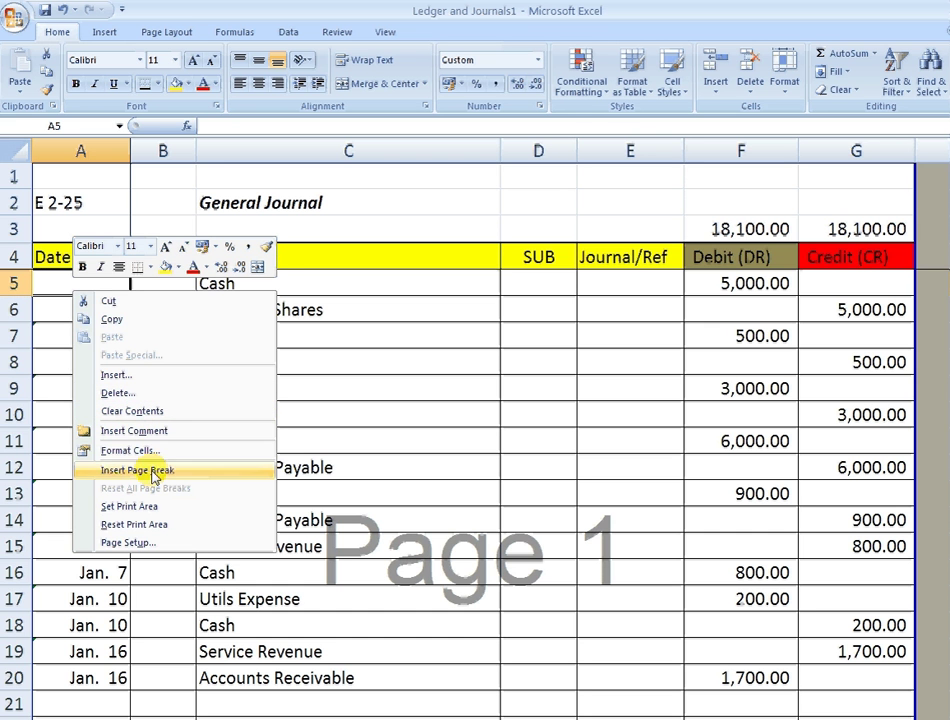
right_click(43, 280)
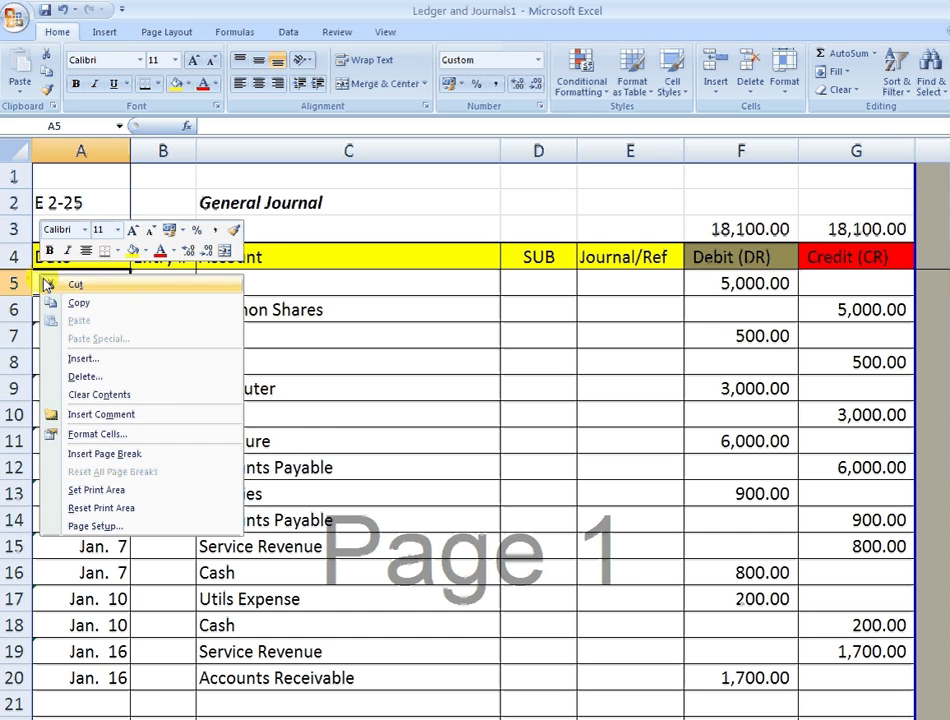
left_click(131, 433)
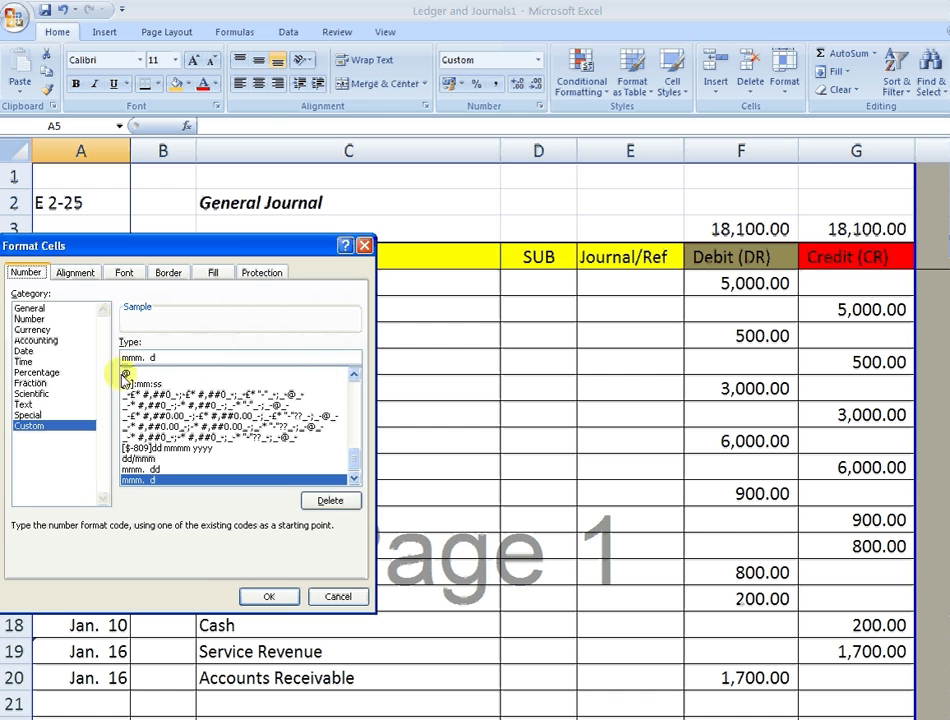
left_click(24, 351)
double_click(156, 360)
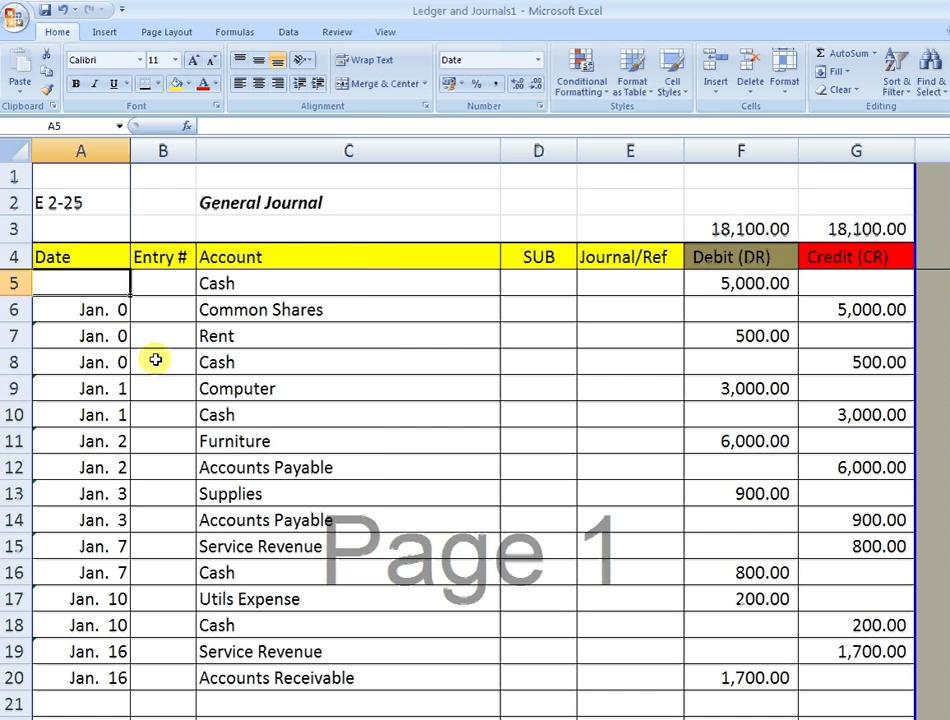
- Enter the date 2/01/2009 in cell A5 and widen column A so the full date fits
type("2/")
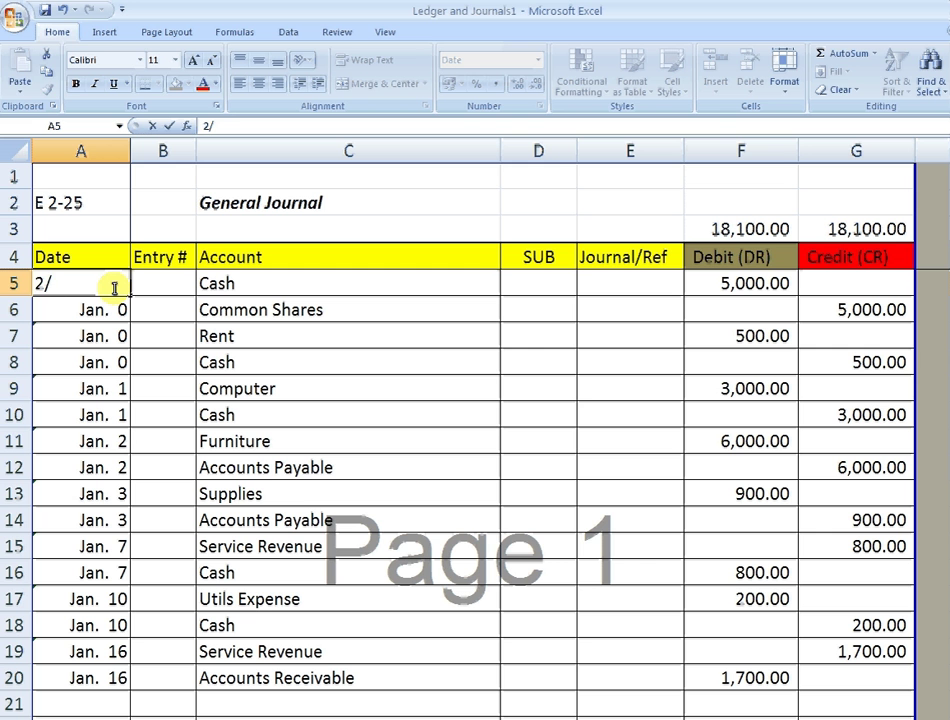
type("01/2009")
key("Return")
left_click(110, 280)
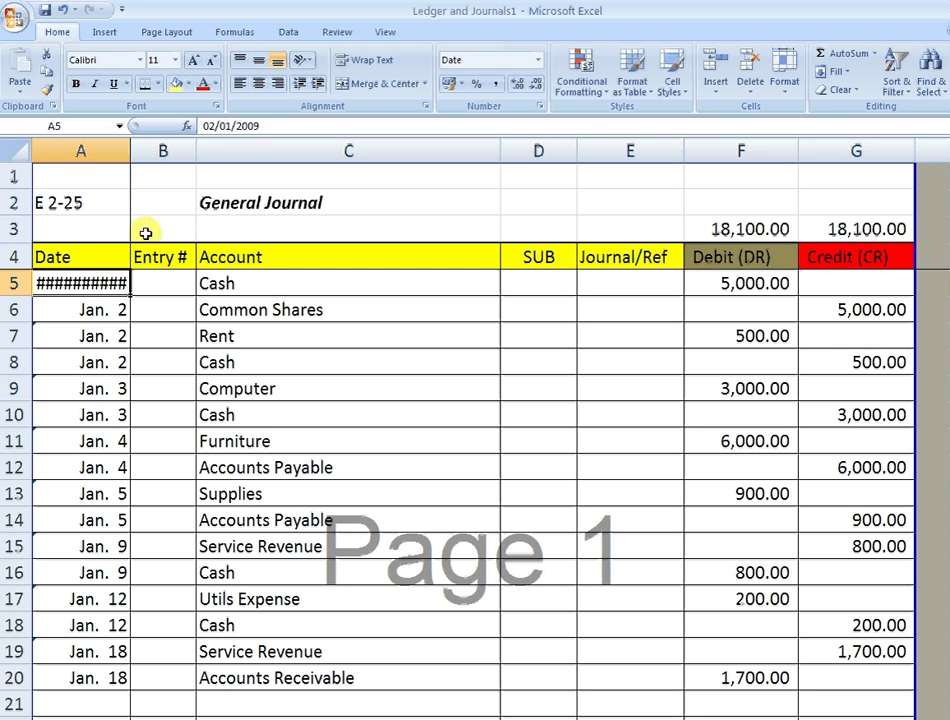
left_click(132, 150)
left_click_drag(130, 145, 199, 145)
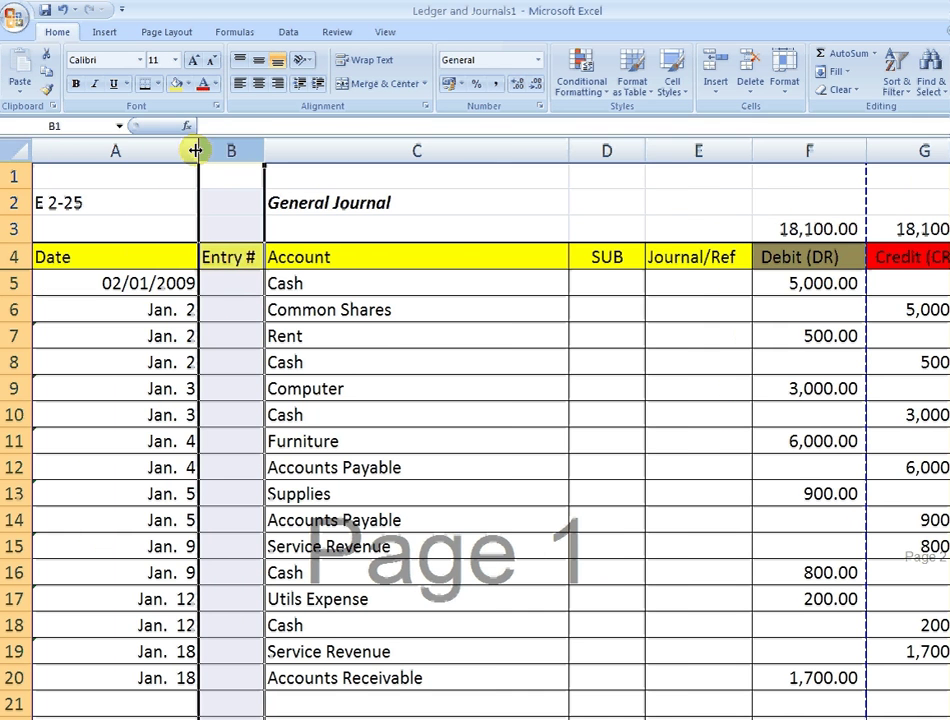
- Give cell A5 the custom number format "mmm. d" to show the abbreviated month and a single-digit day
left_click(118, 284)
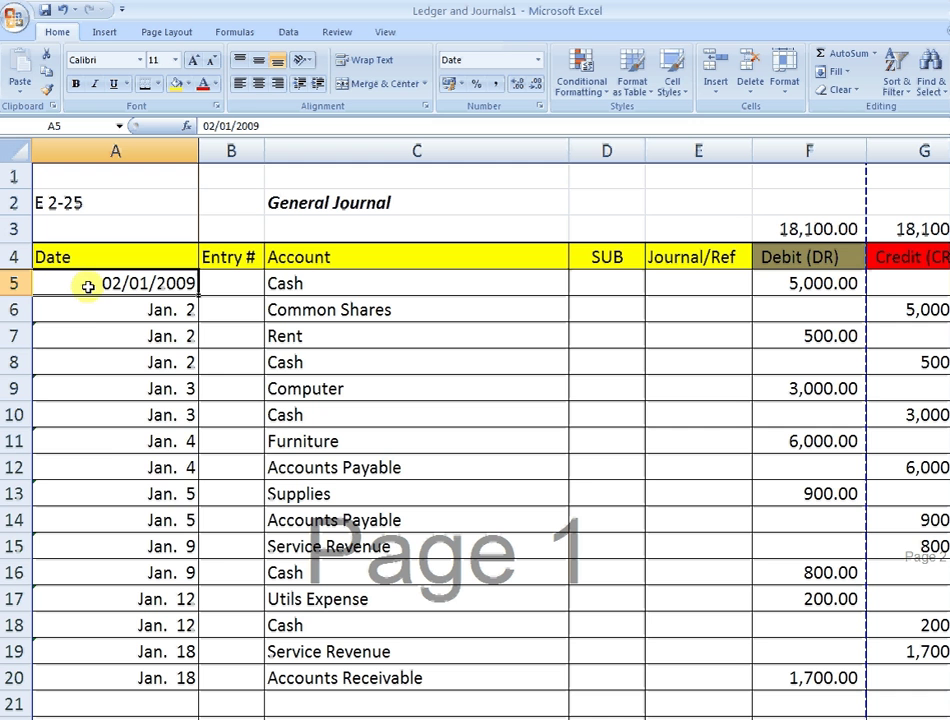
right_click(88, 287)
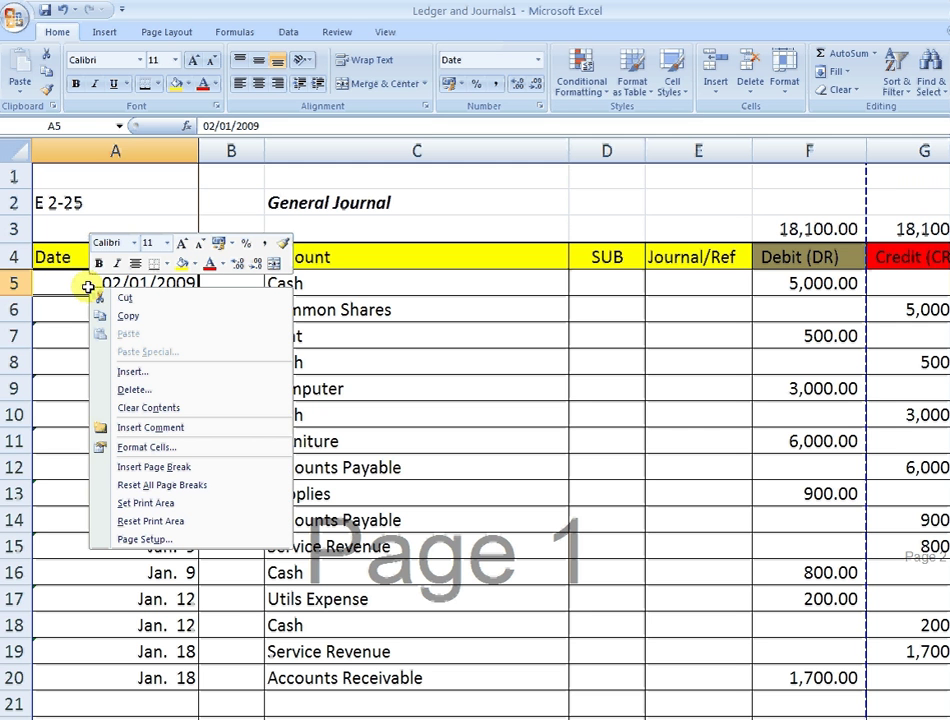
left_click(185, 448)
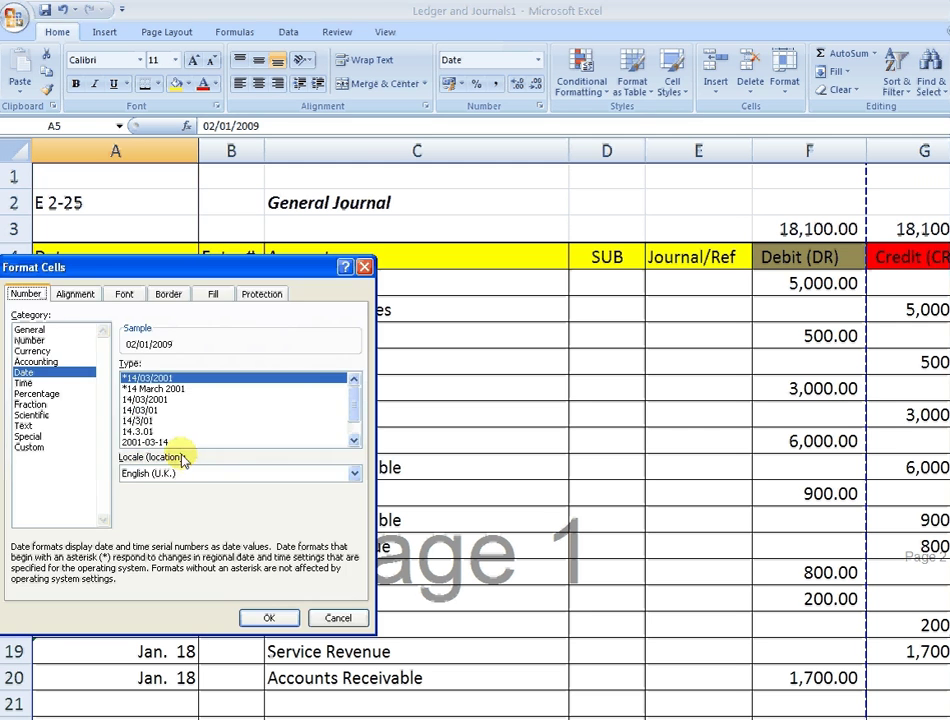
left_click(354, 436)
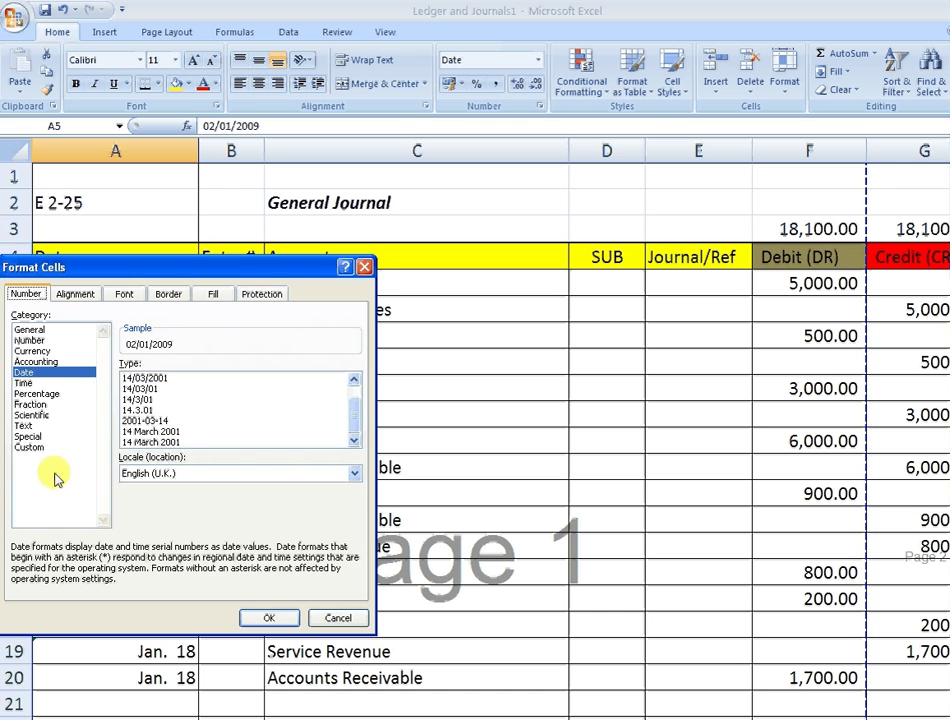
left_click(35, 447)
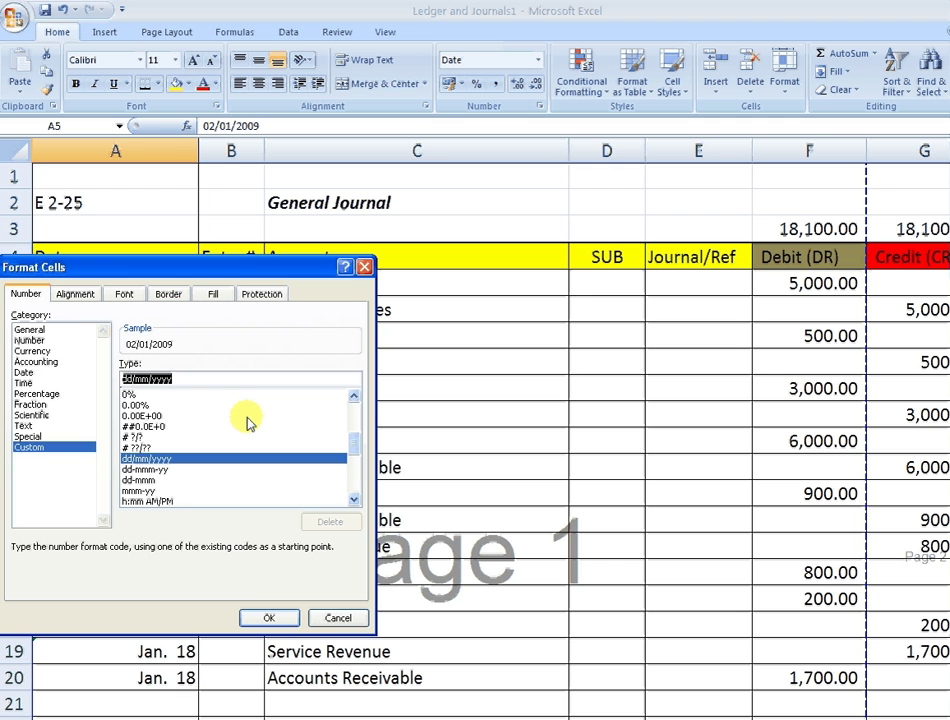
type("mmm")
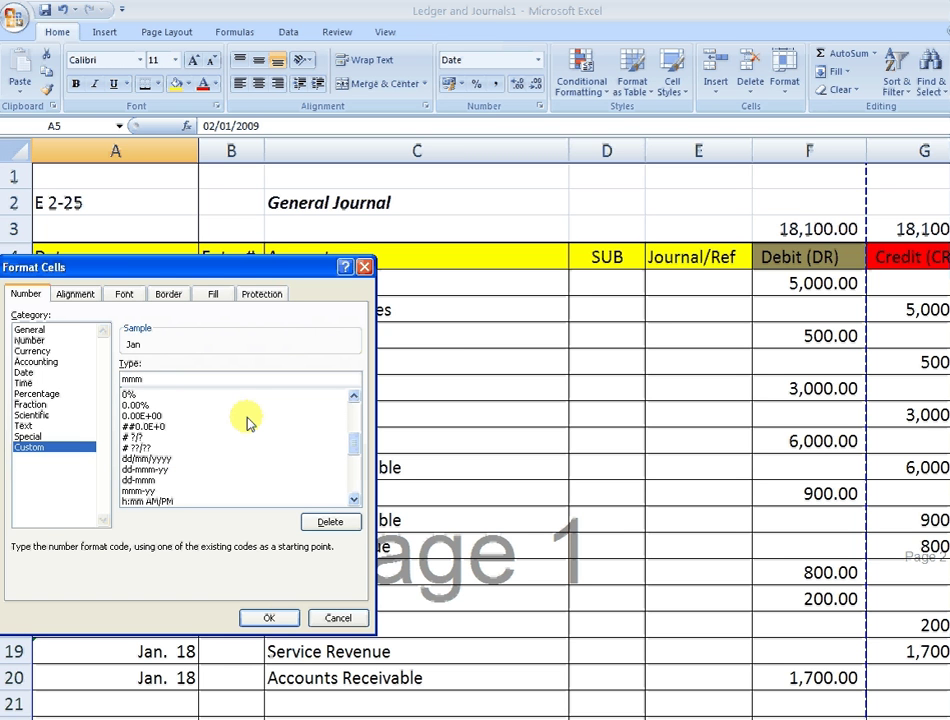
type("m")
key("BackSpace")
type(".")
type("d")
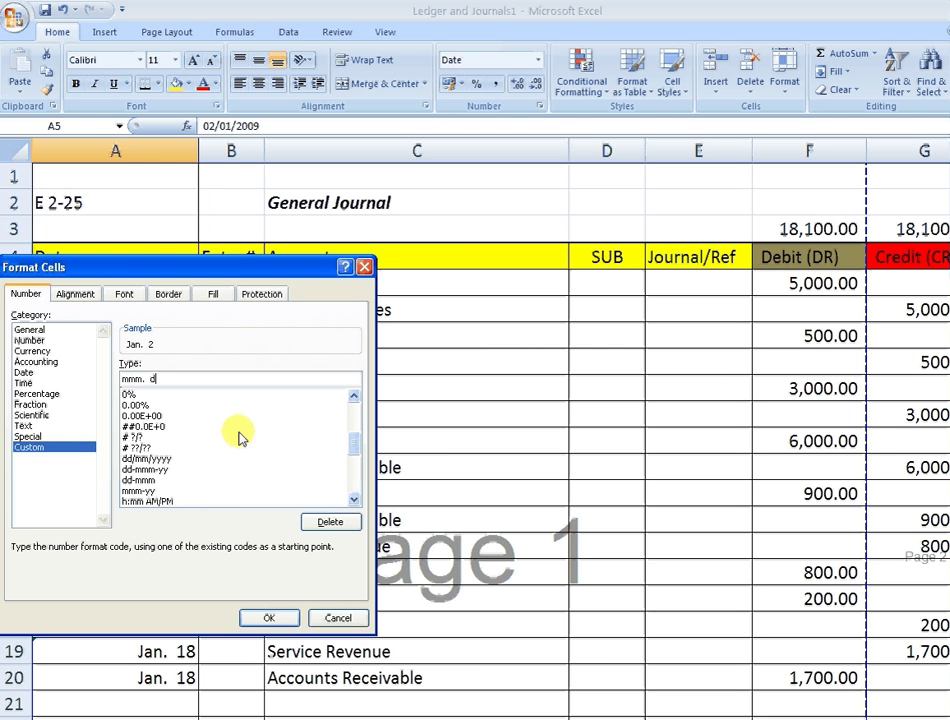
type("d")
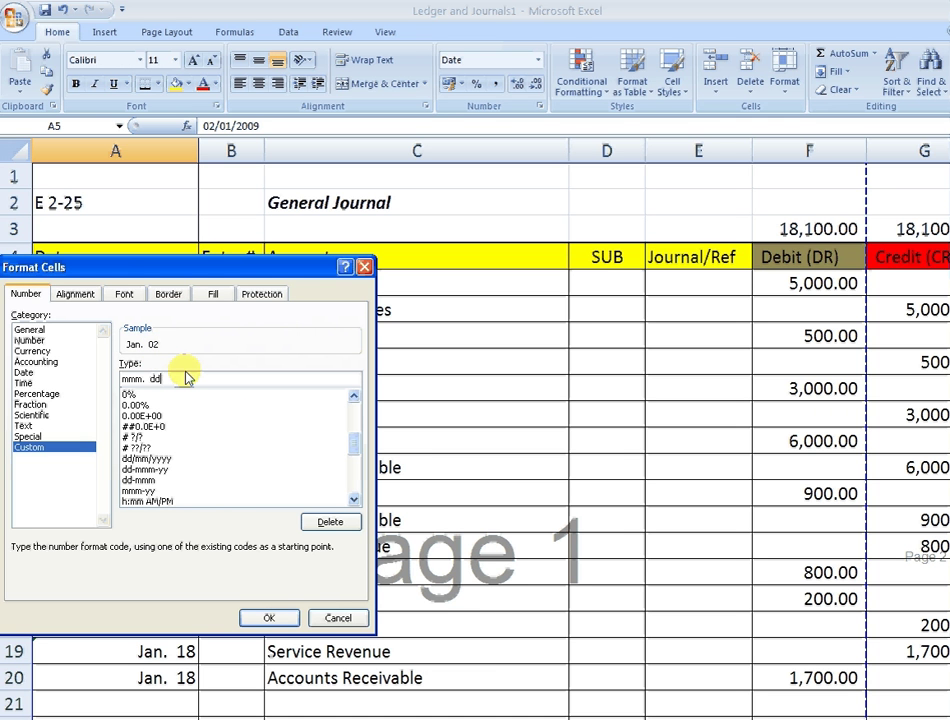
key("BackSpace")
left_click(265, 620)
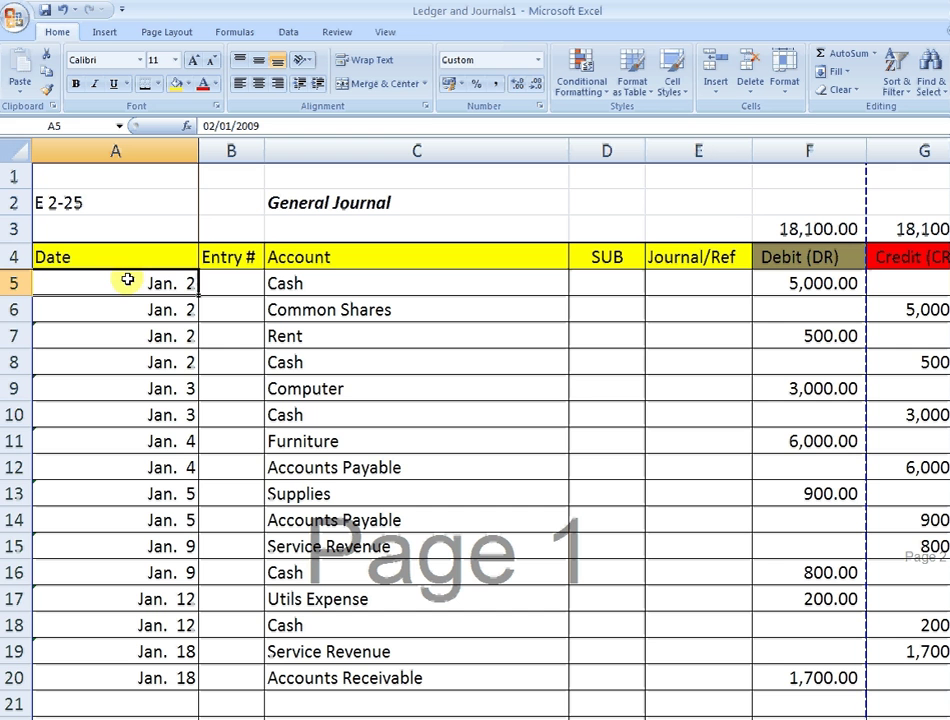
- Copy cell A5 and paste only its formats onto the dates in A6:A20
key("ctrl+c")
left_click_drag(123, 299, 121, 687)
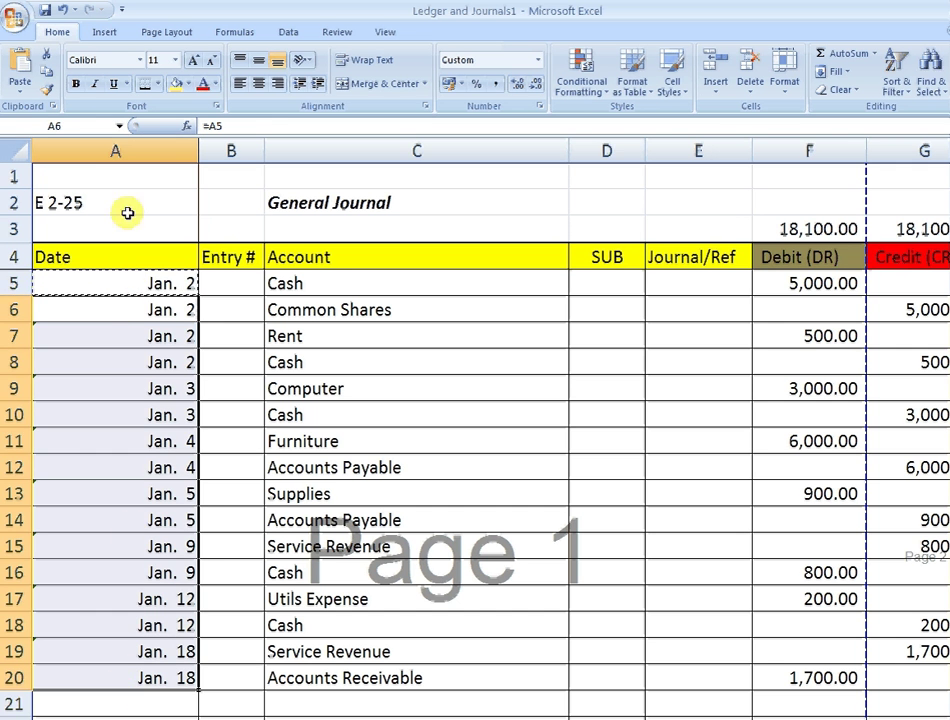
right_click(126, 315)
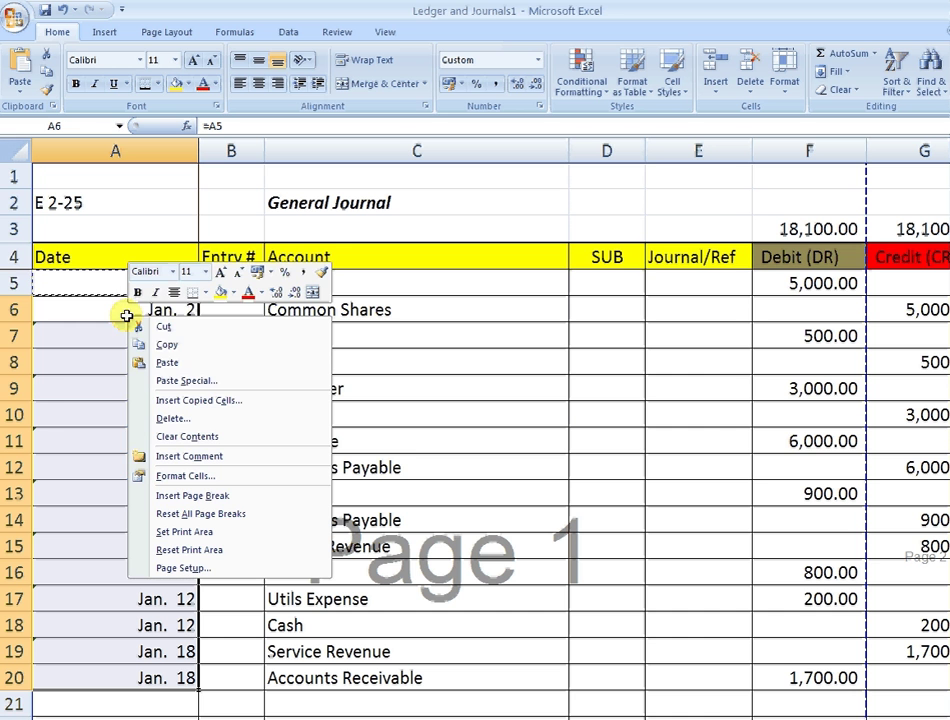
left_click(183, 382)
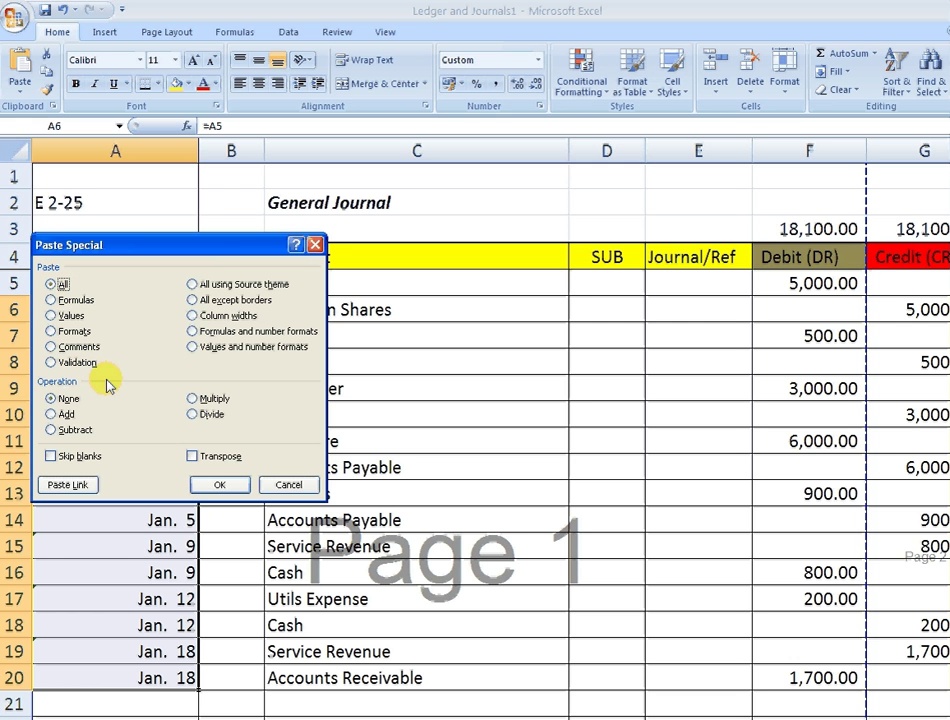
left_click(82, 333)
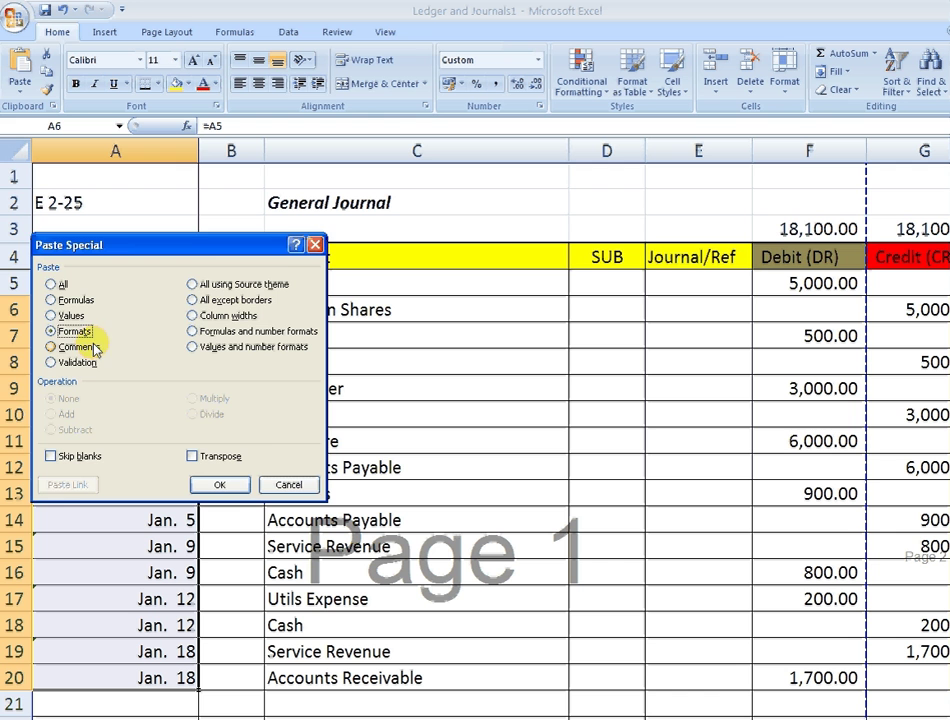
left_click_drag(178, 263, 636, 235)
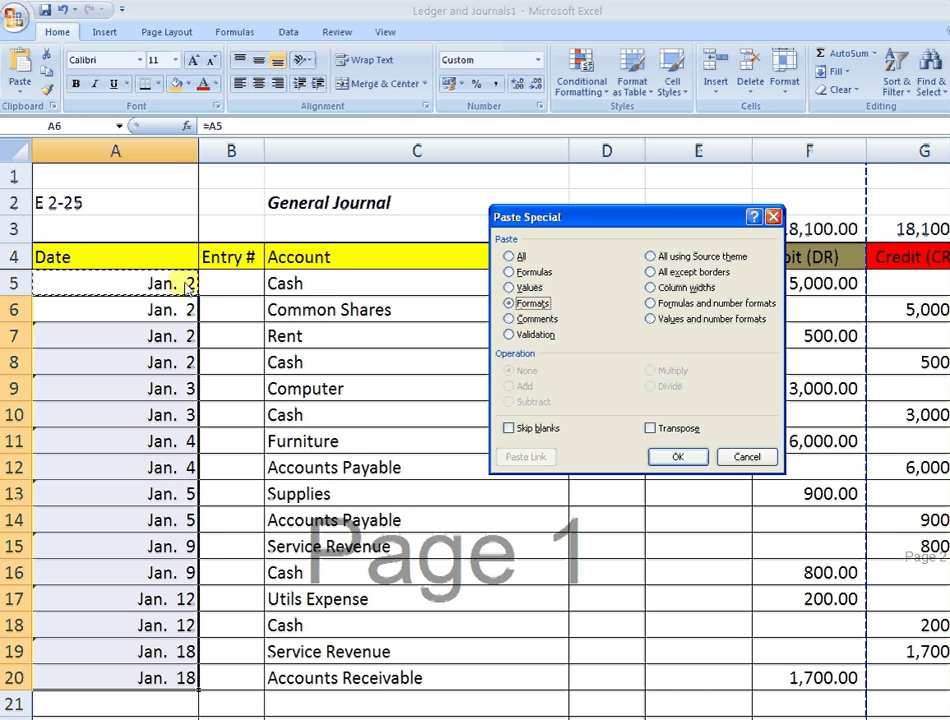
left_click(690, 460)
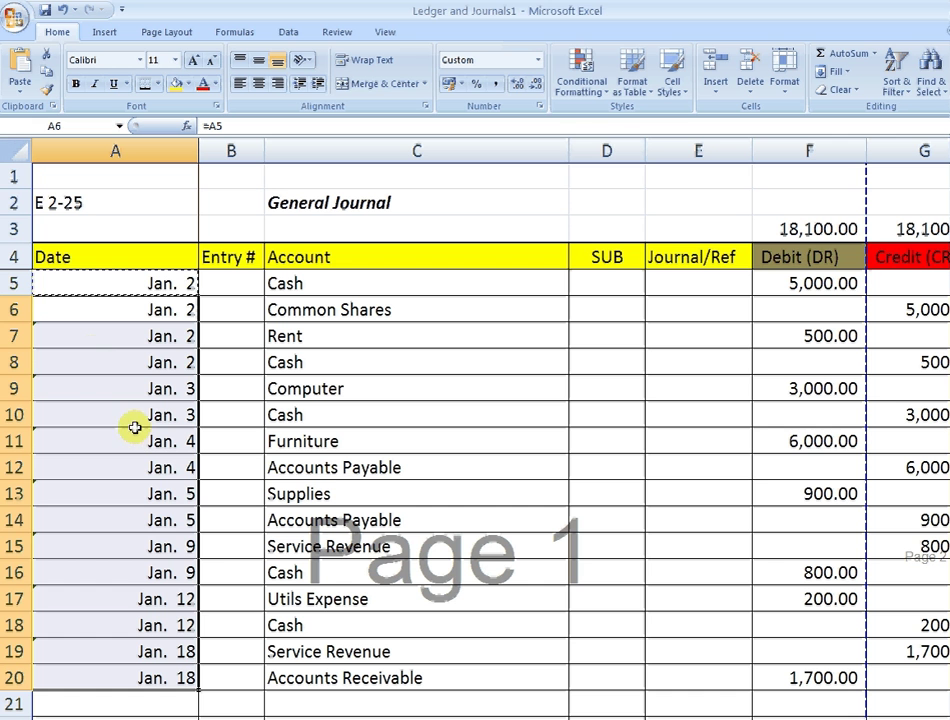
left_click(103, 313)
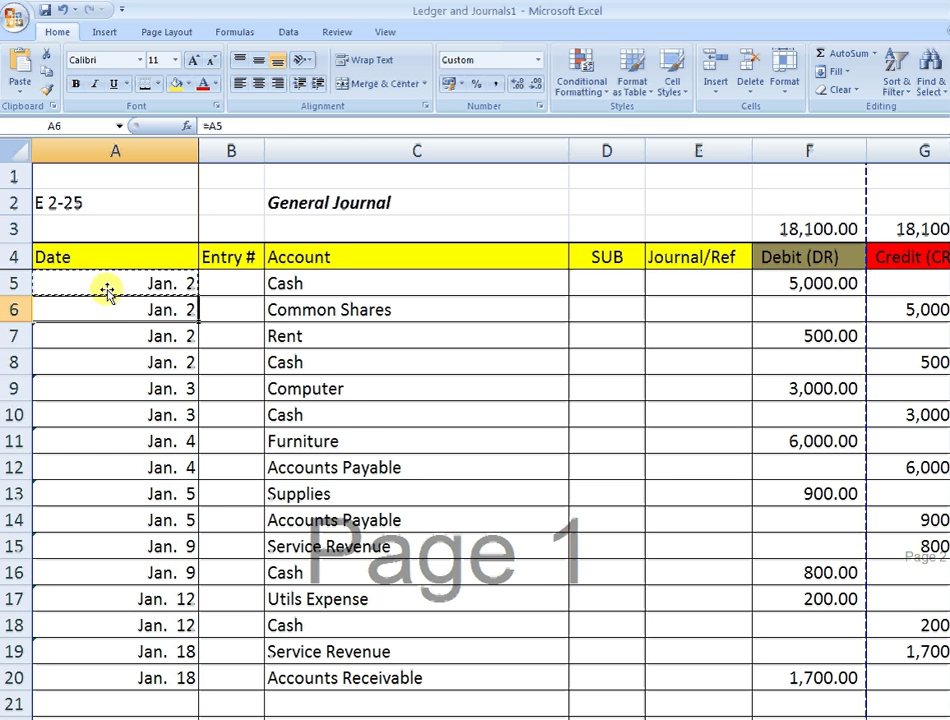
- Set the custom number format of cell A5 to "dd-mmm-yy"
left_click(106, 286)
right_click(106, 286)
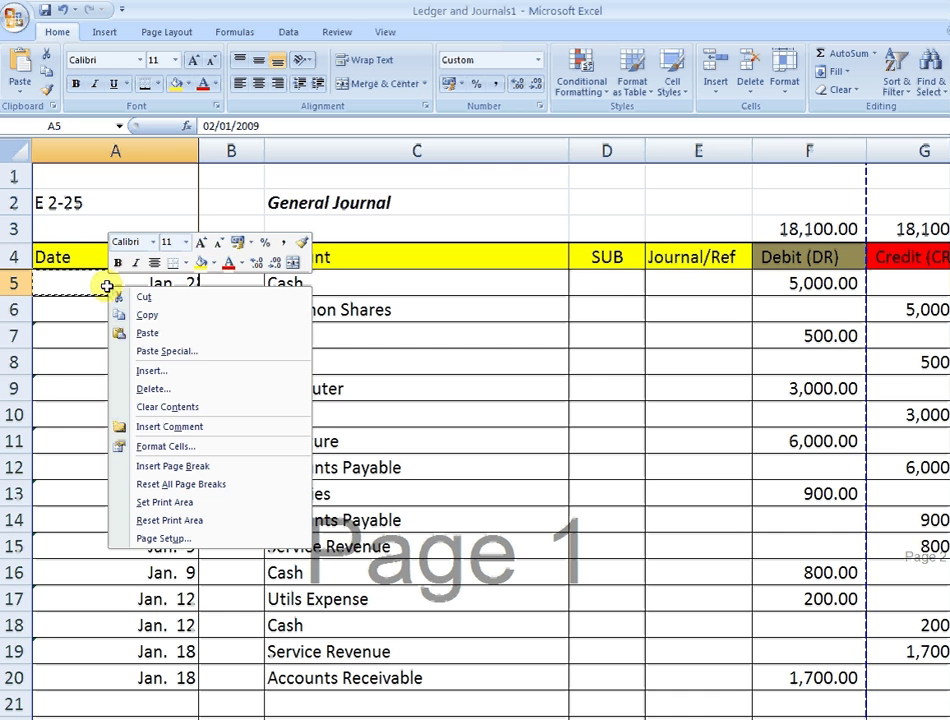
left_click(181, 447)
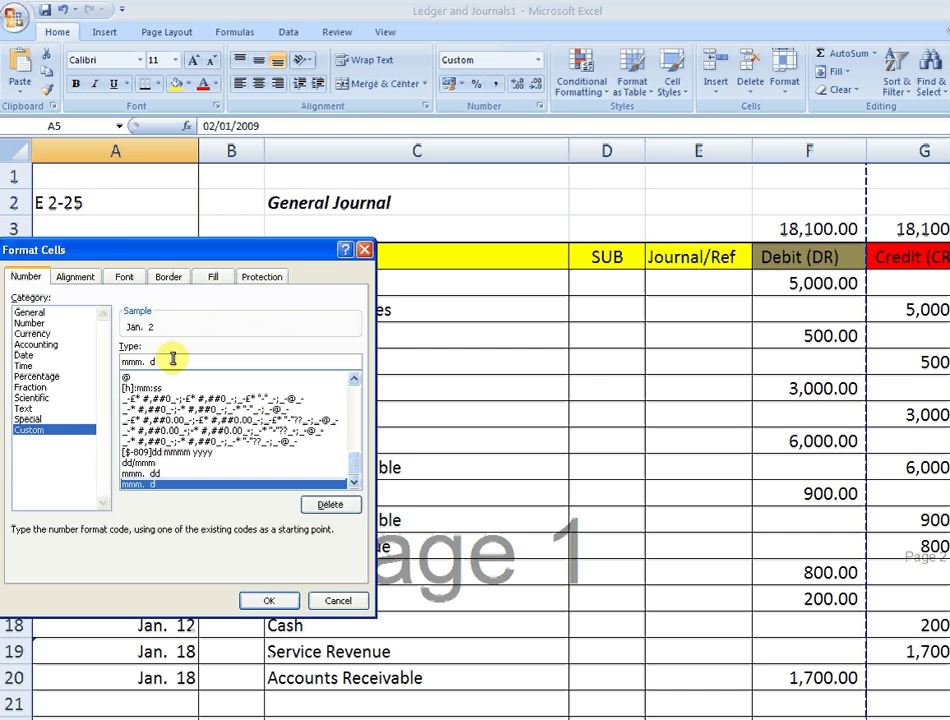
type("dd")
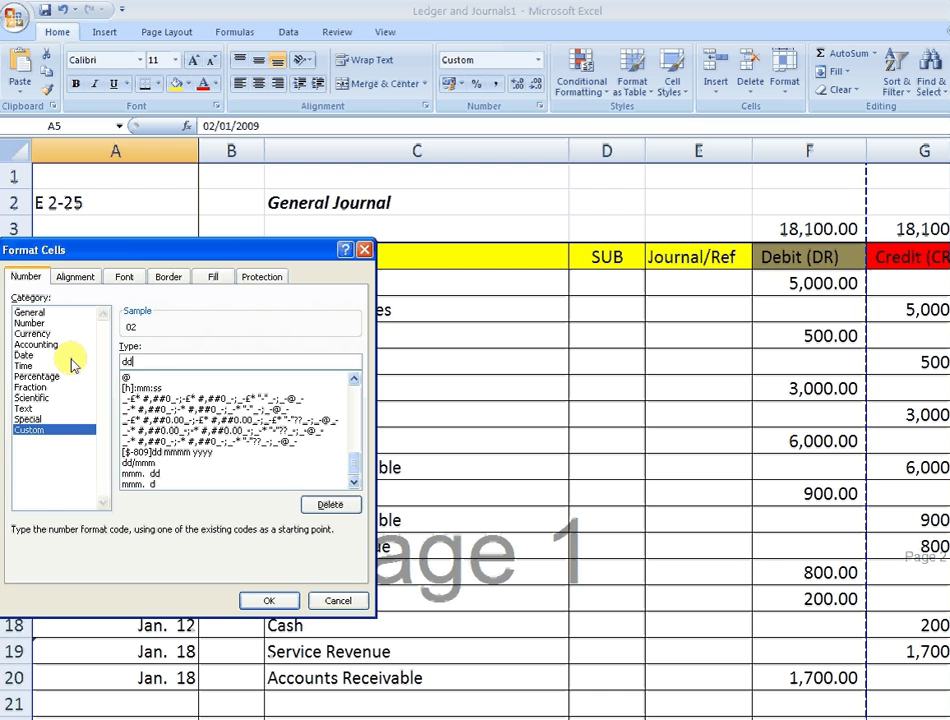
type("-mmm")
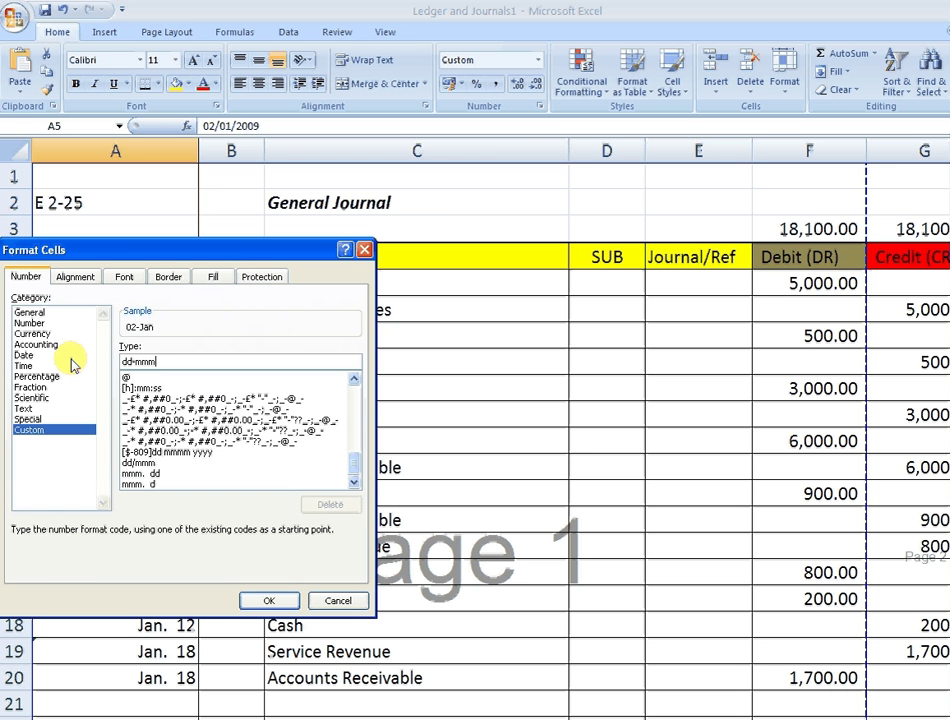
type("-yy")
key("Return")
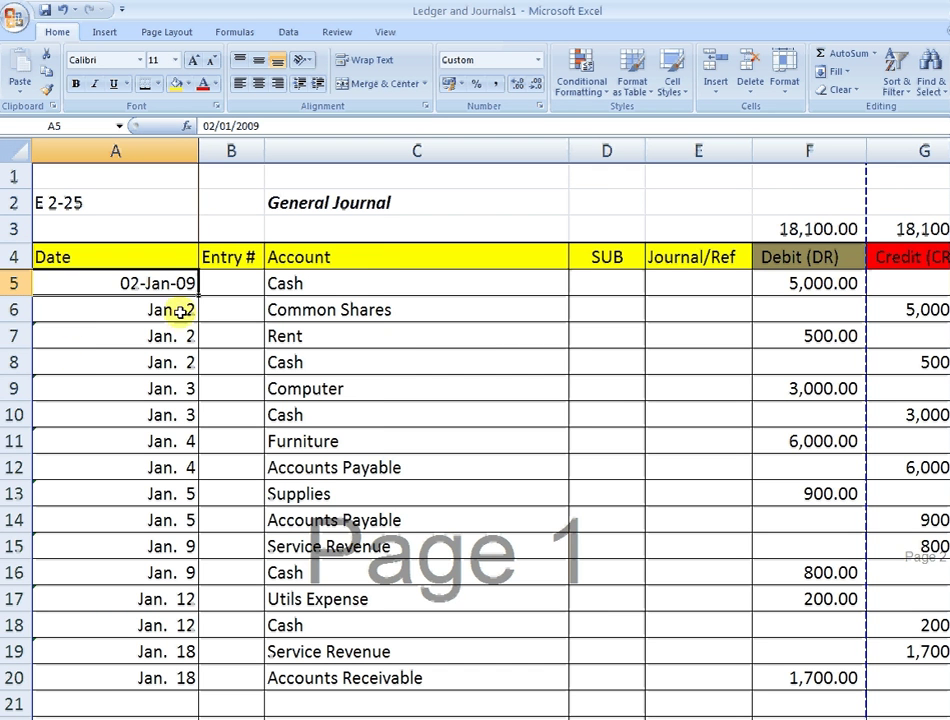
- Apply A5's day-month-year format to the dates in A6:A20 by copying A5 and pasting formats only
key("ctrl+c")
left_click_drag(182, 311, 153, 668)
right_click(145, 388)
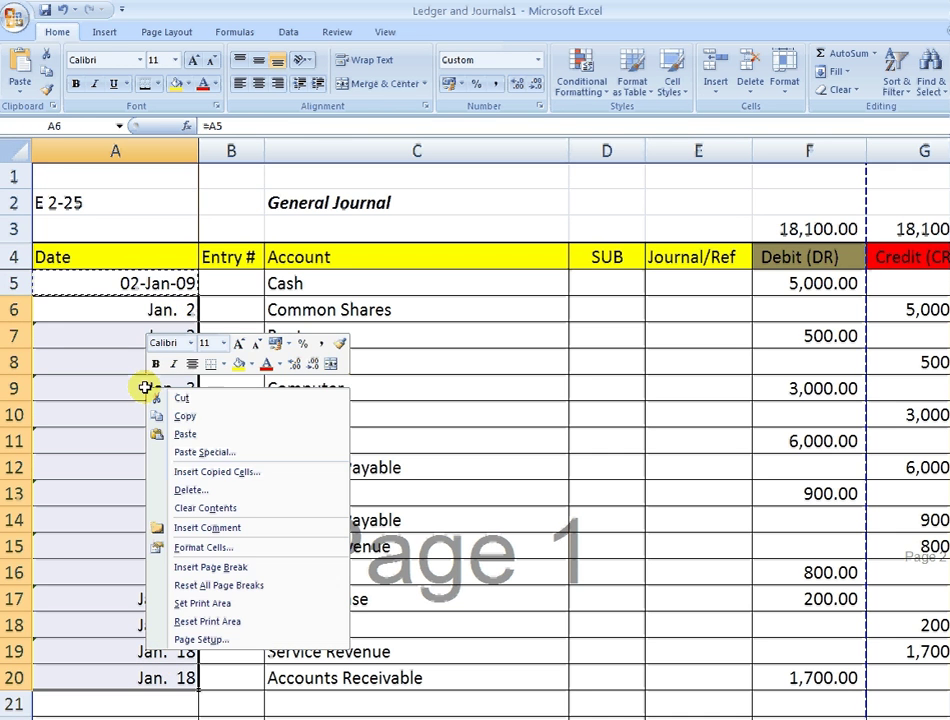
left_click(202, 452)
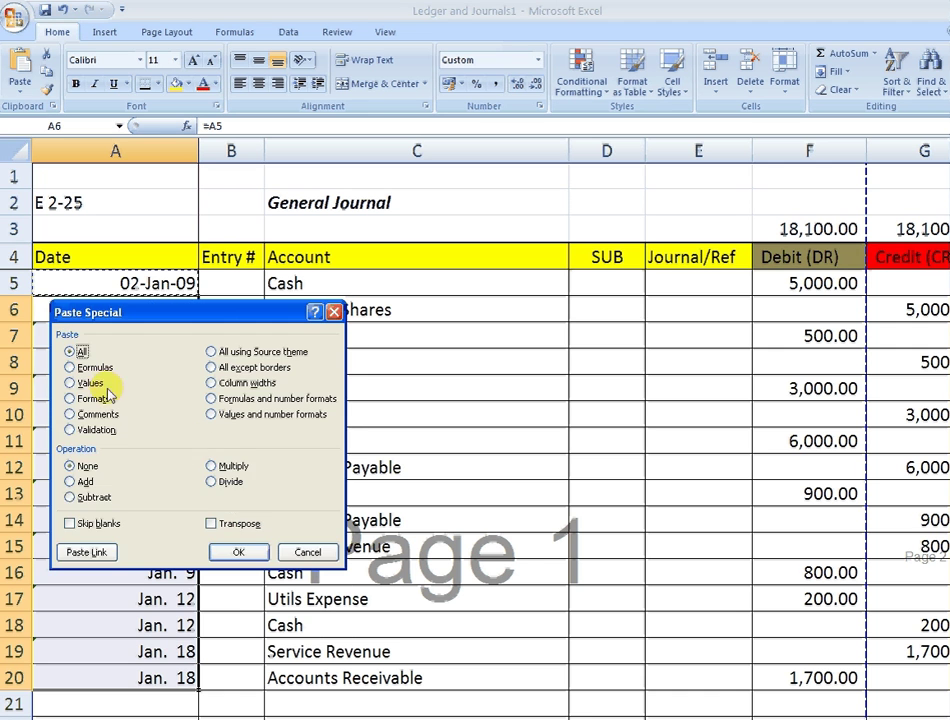
left_click(90, 398)
left_click(245, 551)
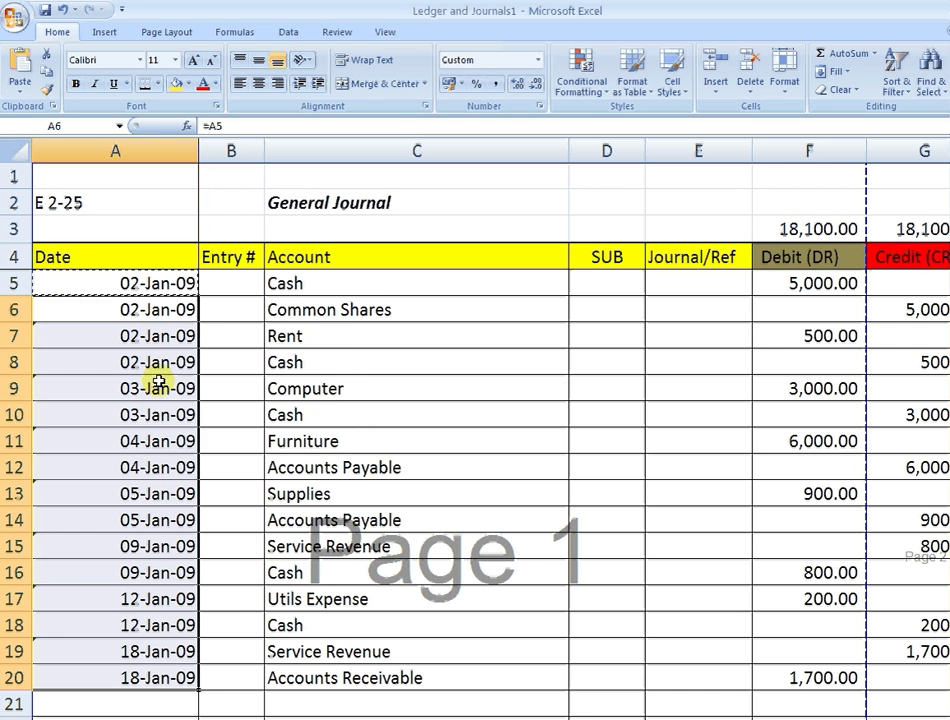
left_click(165, 470)
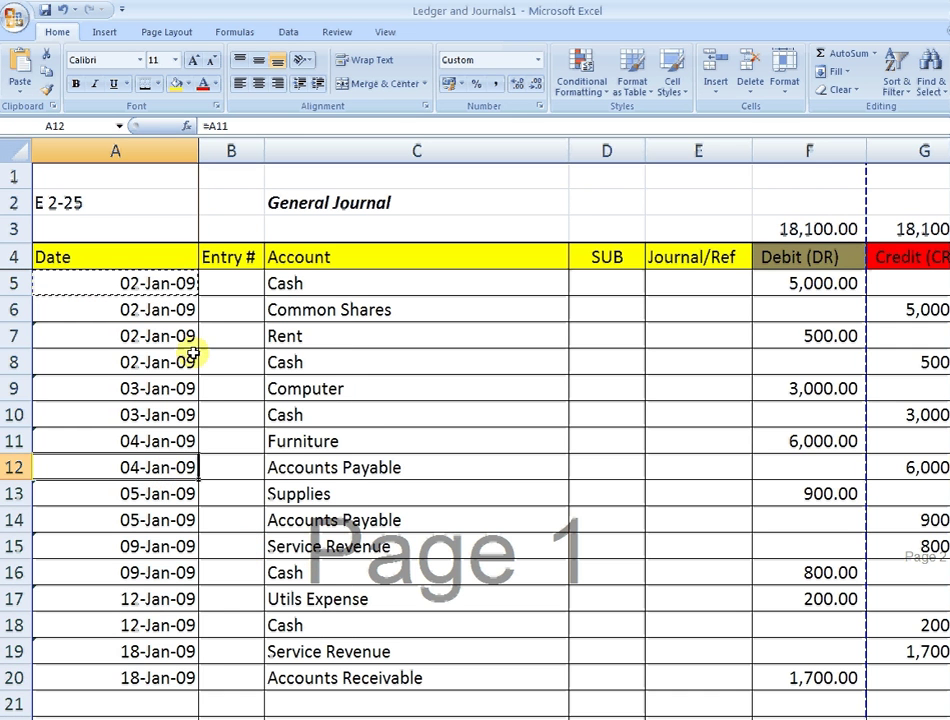
left_click(246, 462)
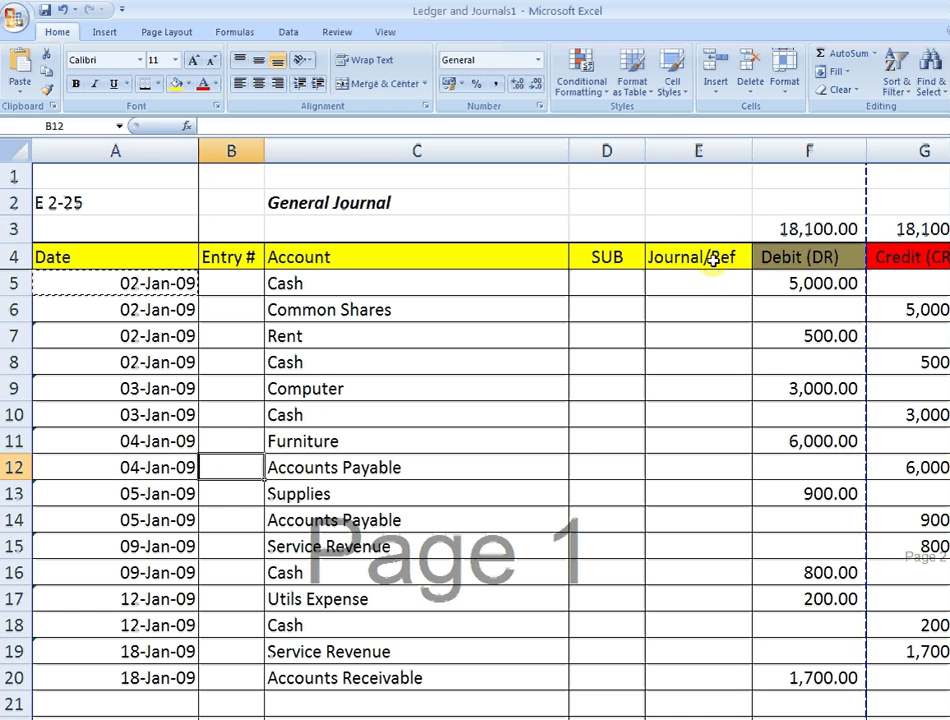
- Narrow column E and move the page break between columns F and G so the whole journal fits on page 1
left_click_drag(750, 150, 692, 151)
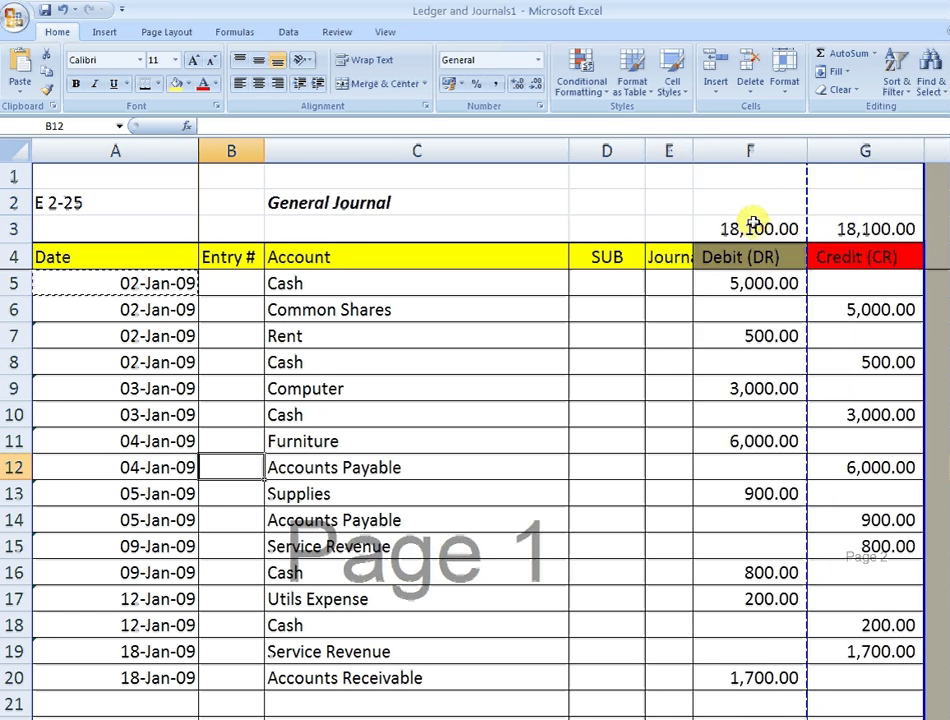
left_click_drag(807, 195, 553, 193)
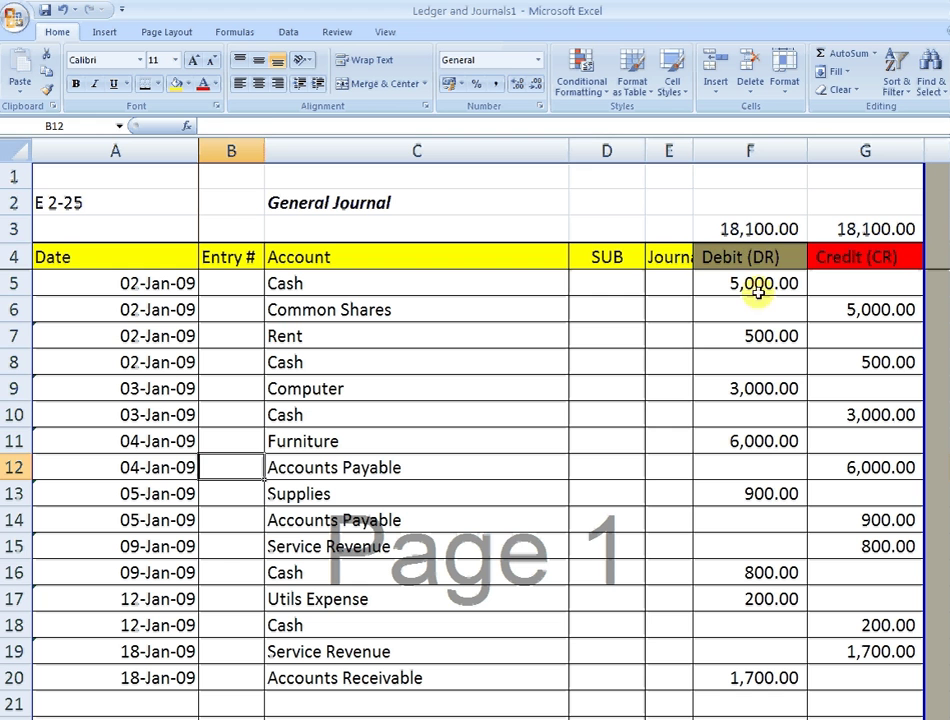
- Clear the debit and credit totals in F3 and G3, and select cell G2
left_click(770, 236)
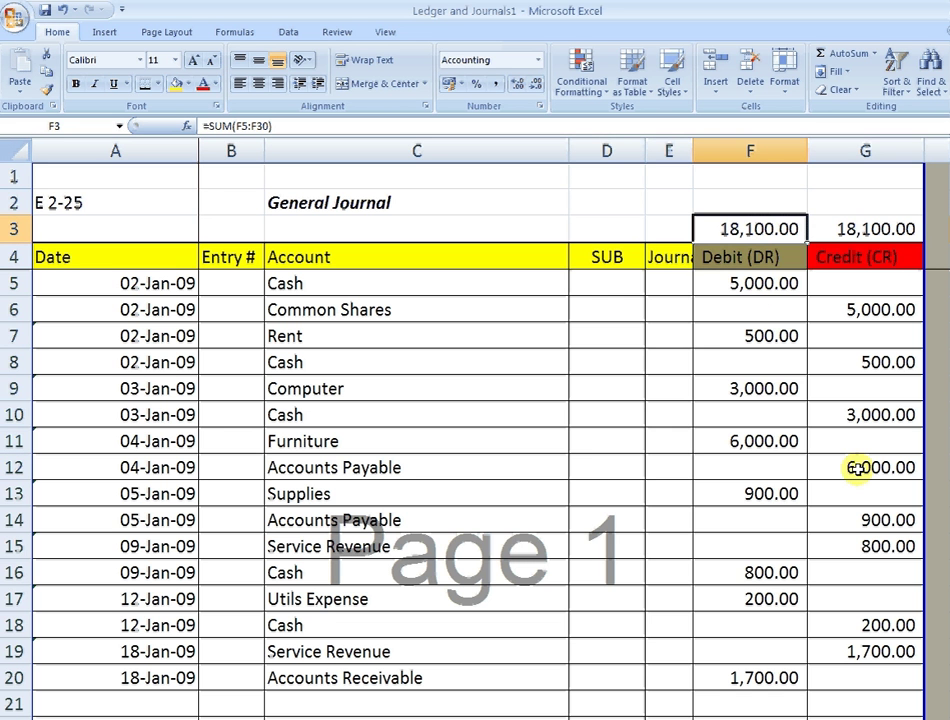
key("Delete")
key("Right")
key("Delete")
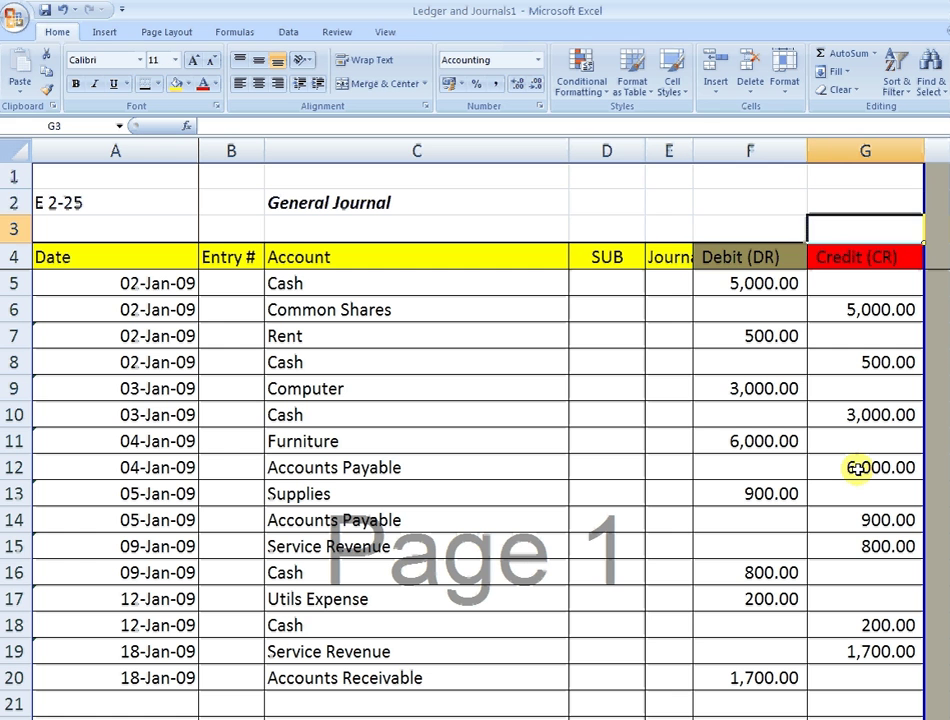
key("Up")
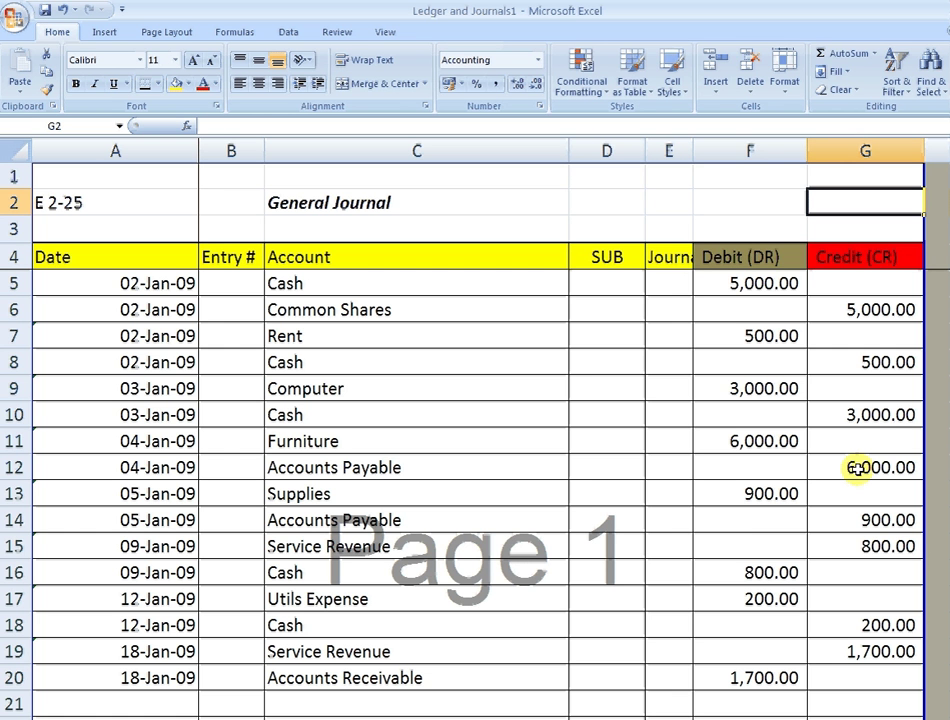
type("=")
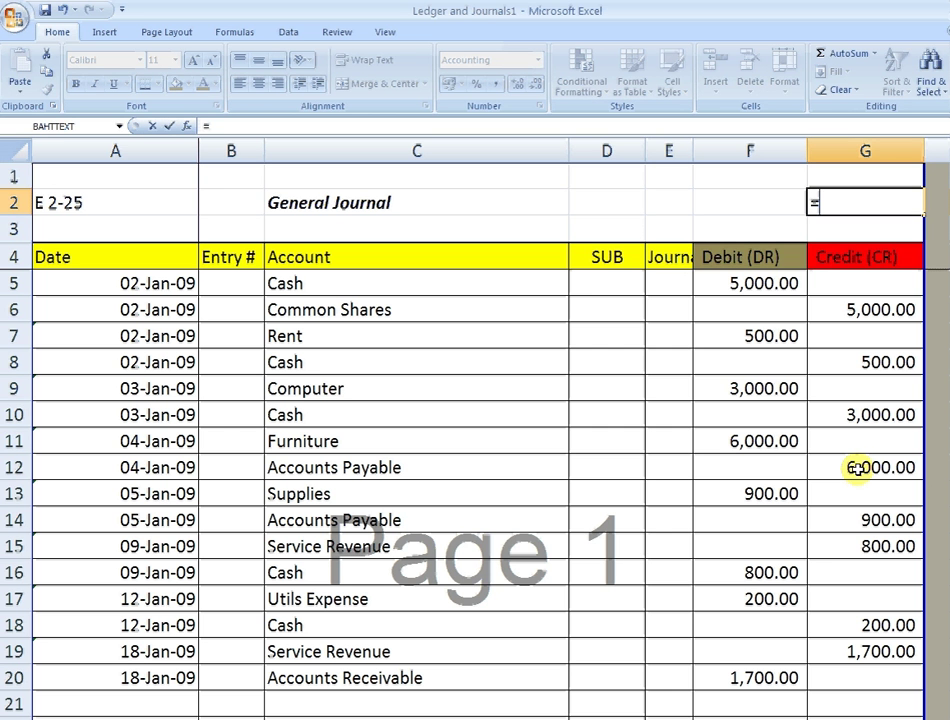
type("if")
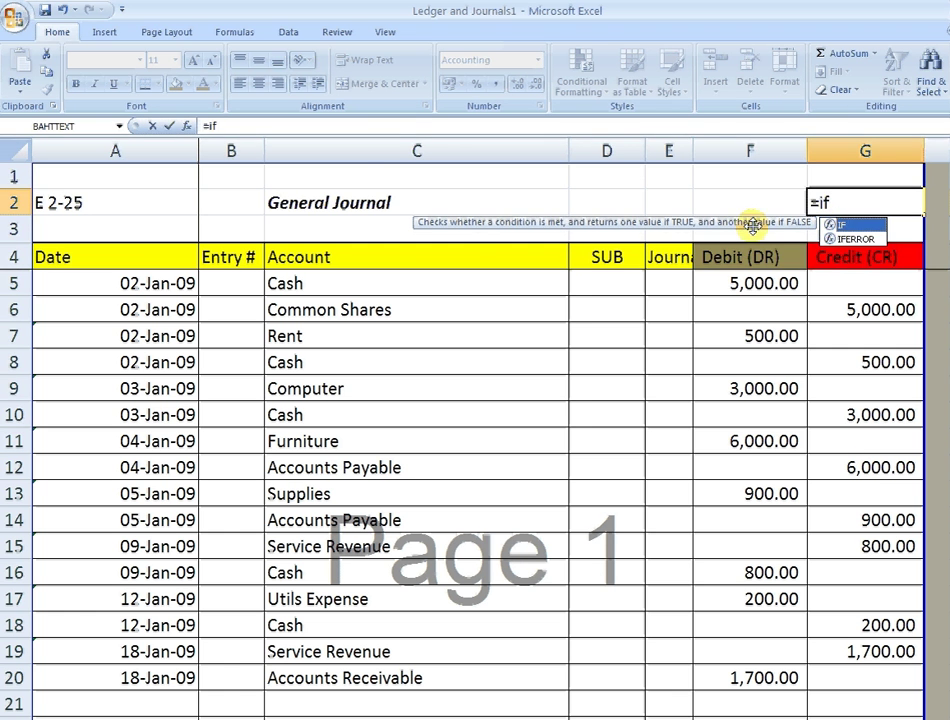
left_click(185, 126)
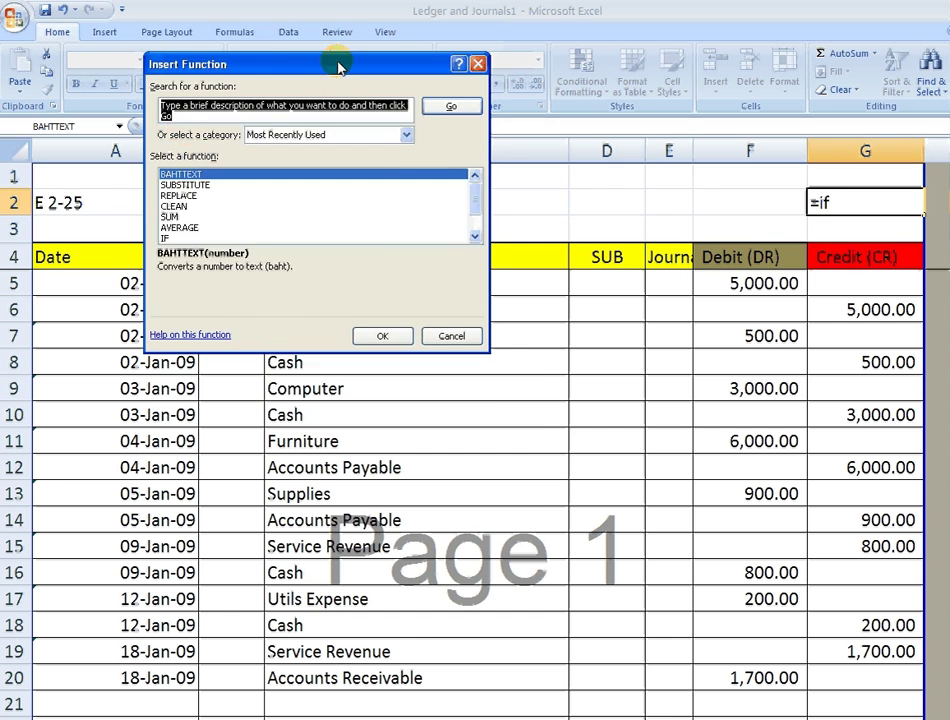
left_click_drag(344, 130, 388, 372)
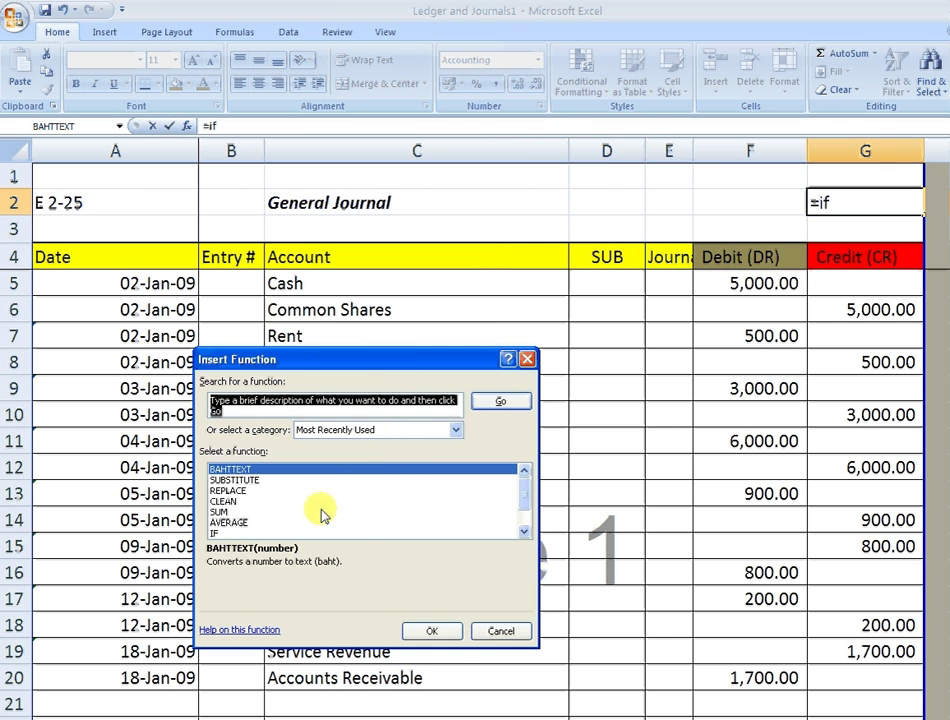
left_click(292, 532)
left_click(431, 630)
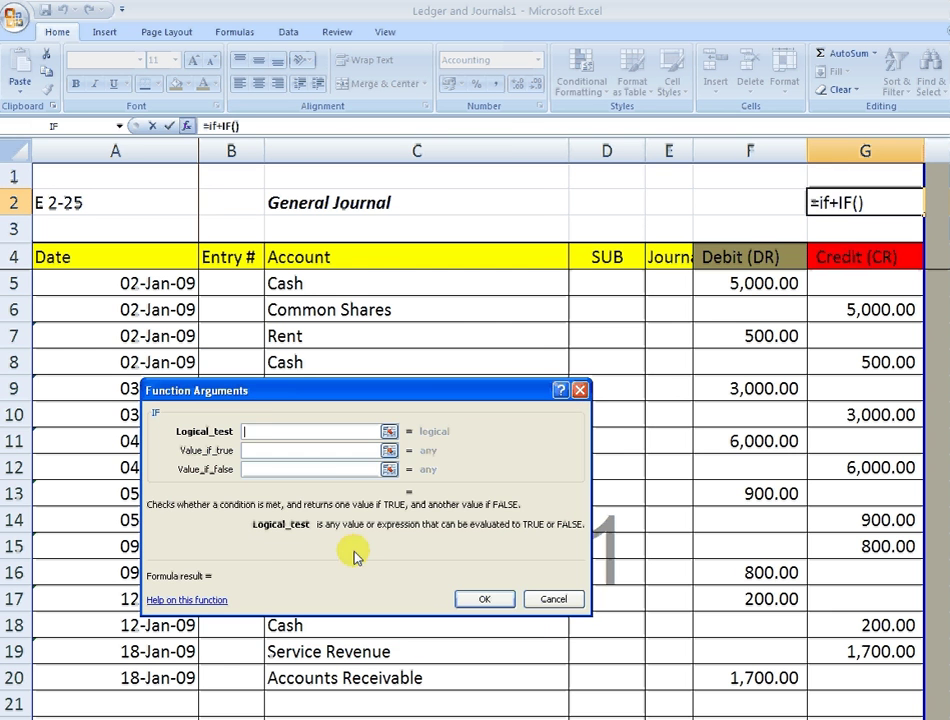
left_click(553, 599)
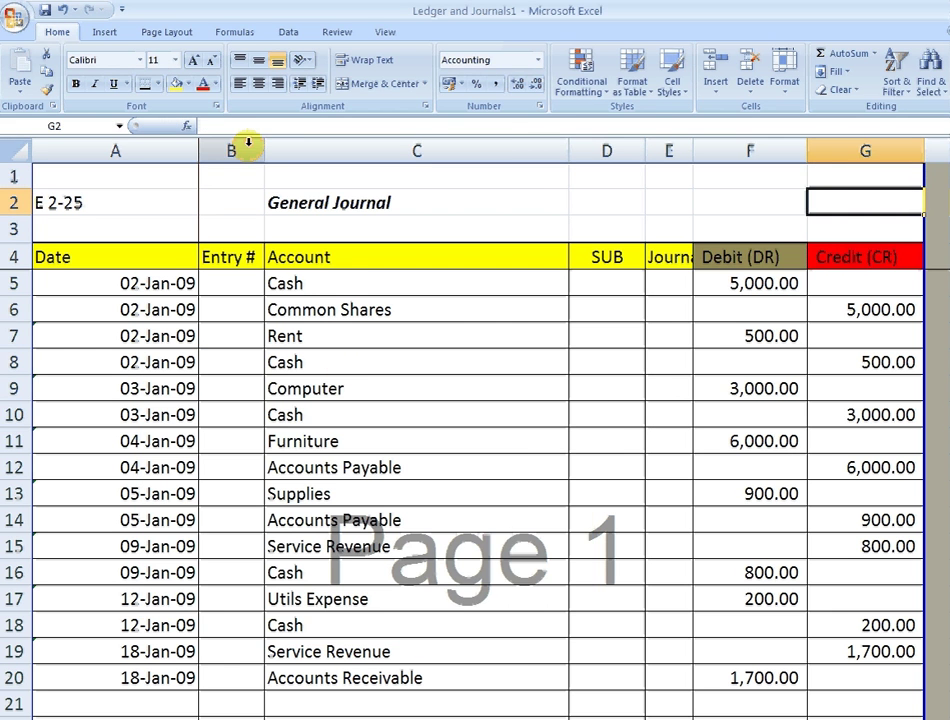
- Start an IF formula in G2 whose test reads sum(F5:F20)-G5:G20=0
type("=if(")
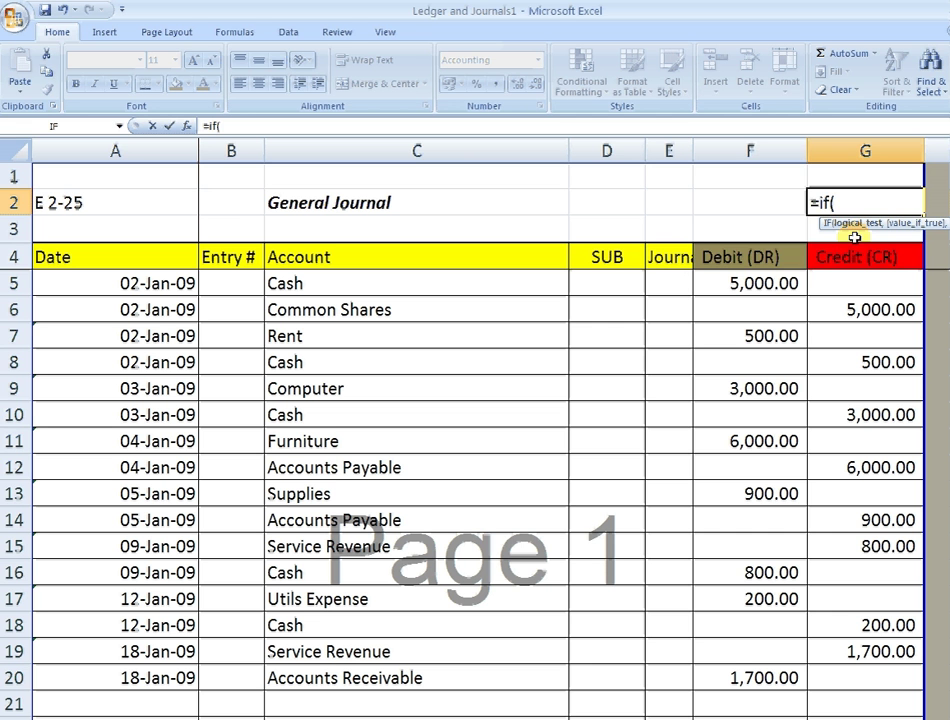
type("sum(")
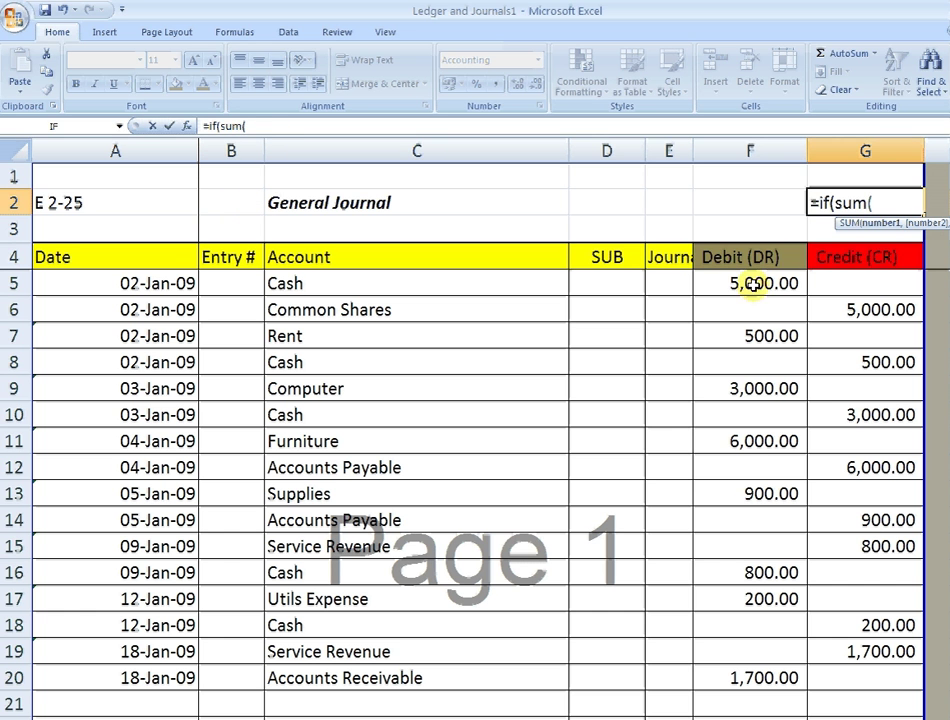
left_click_drag(752, 284, 721, 683)
type(")")
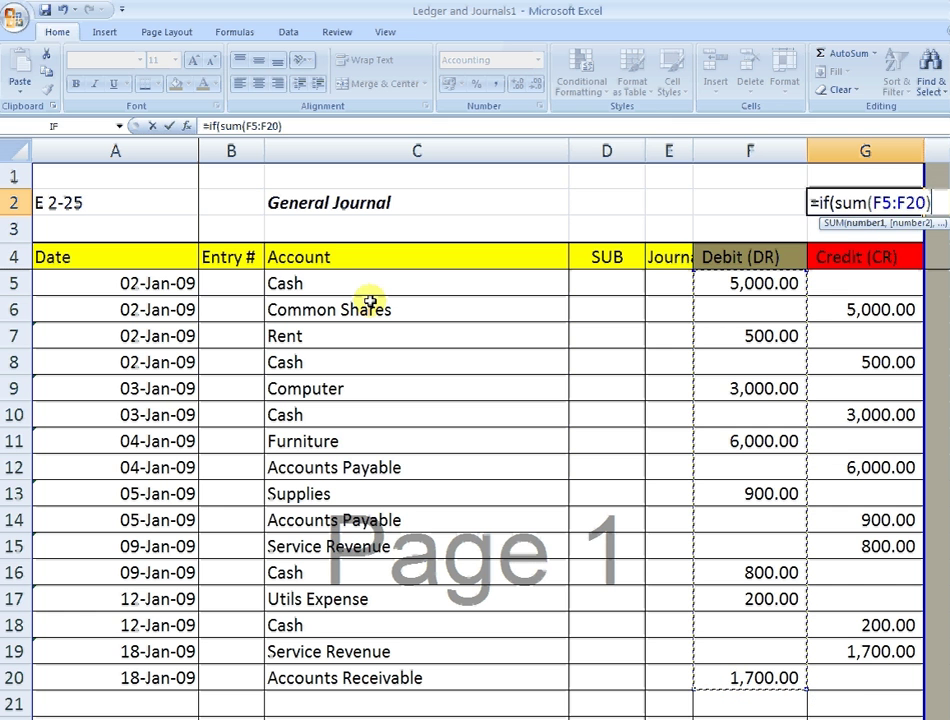
left_click(302, 127)
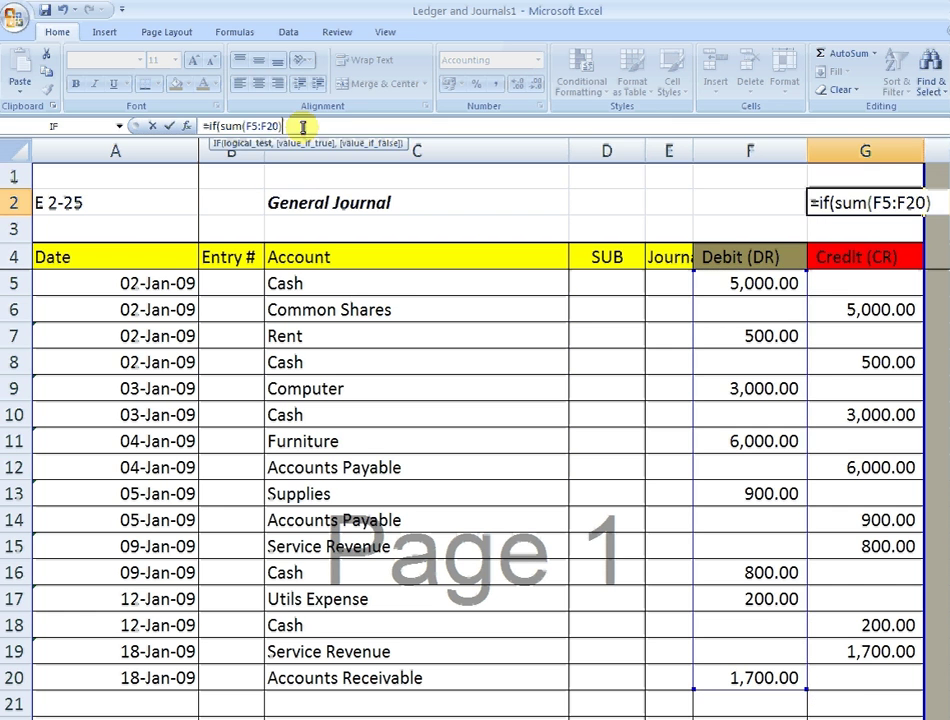
type("-")
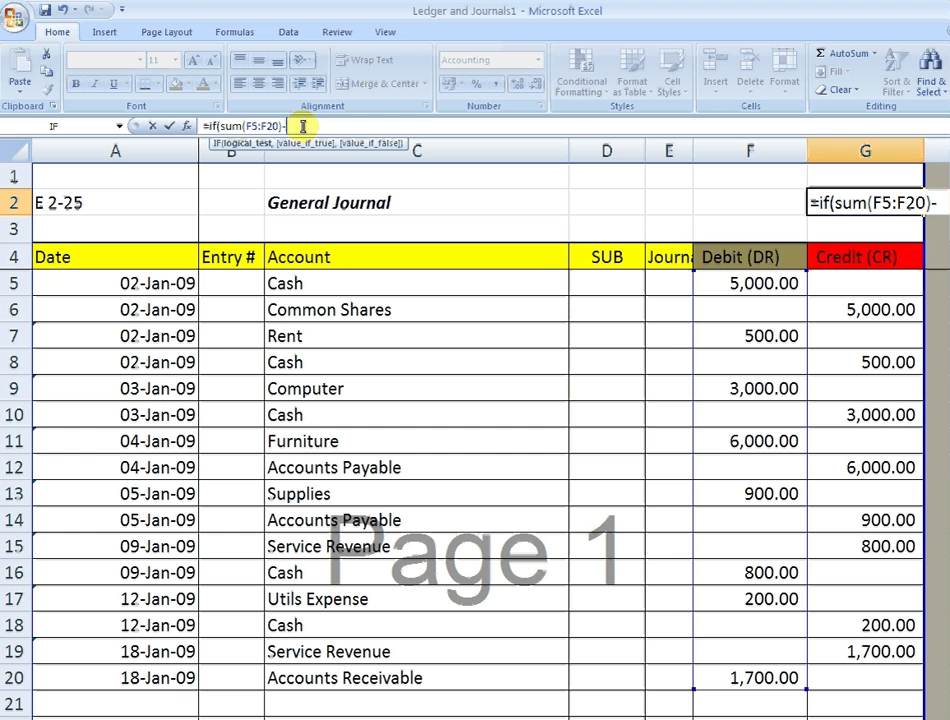
left_click(833, 282)
left_click_drag(833, 282, 832, 682)
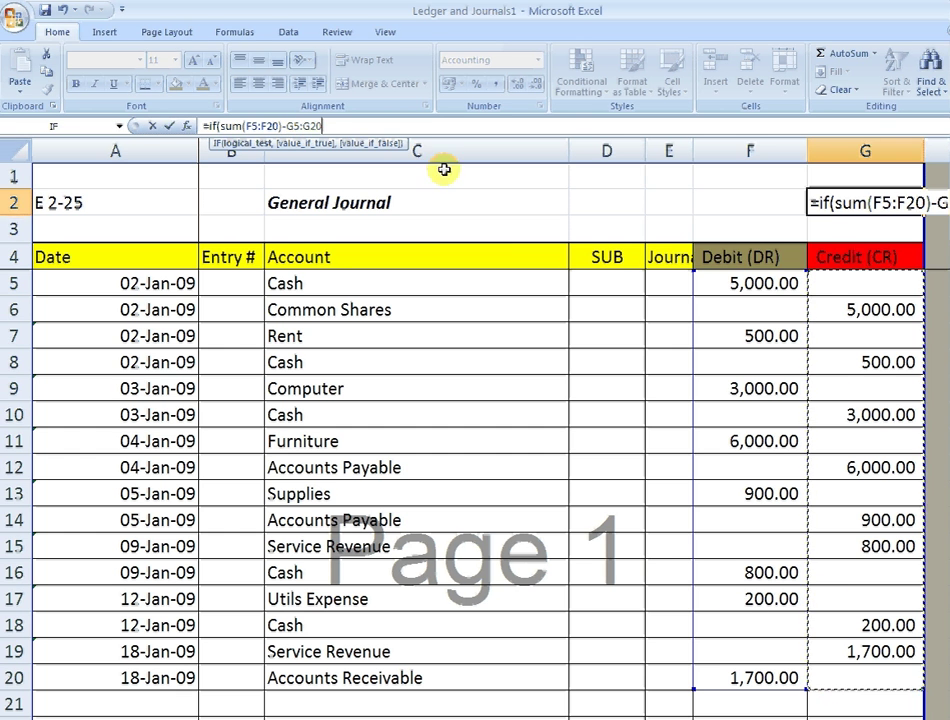
type("=")
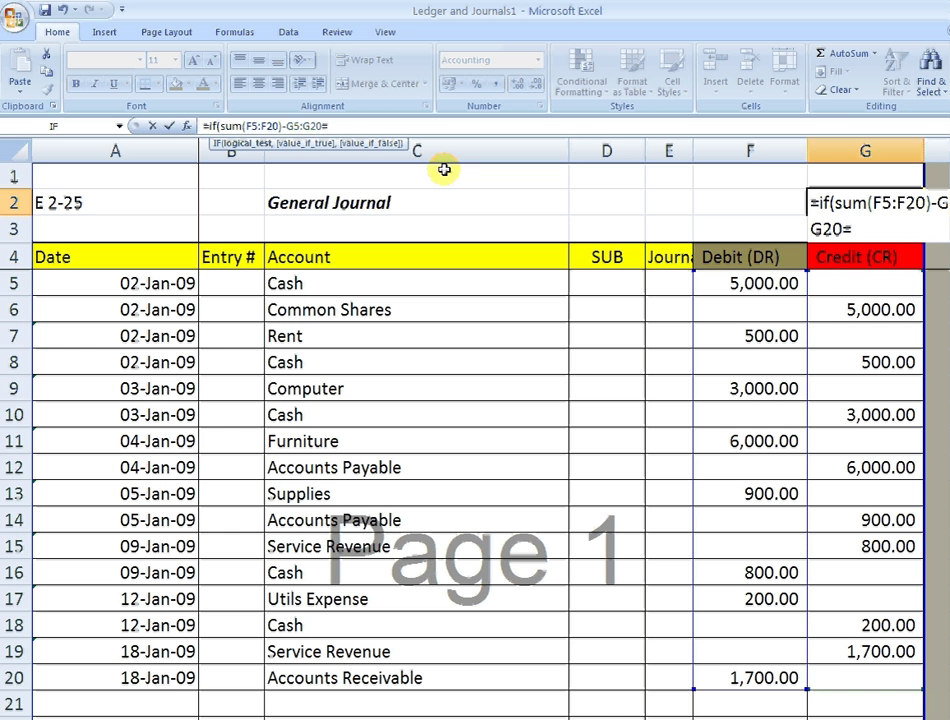
type("0")
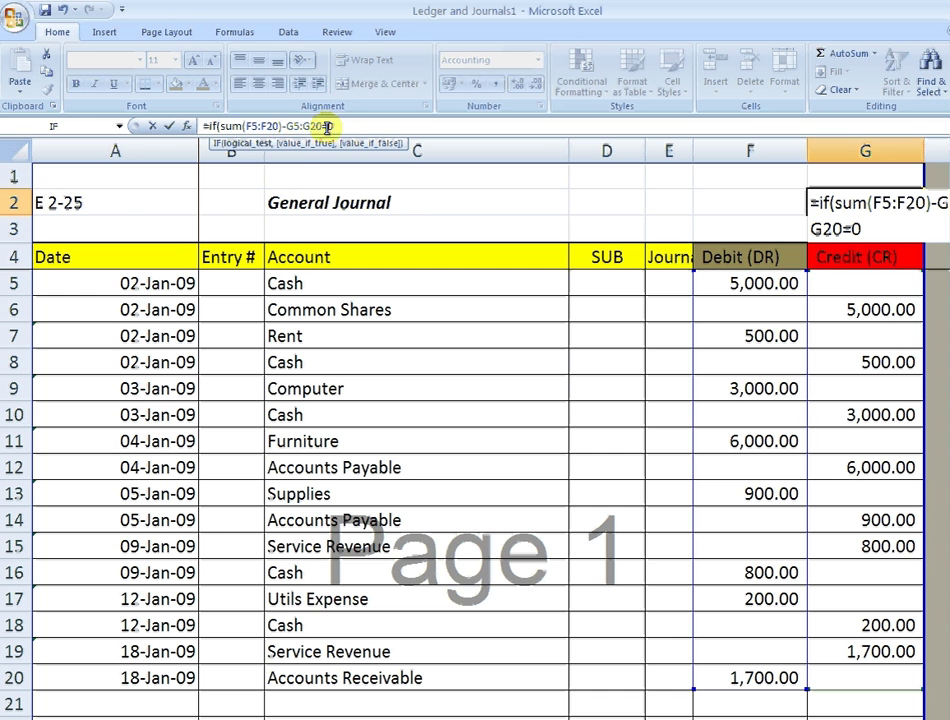
- Rewrite the IF test in G2 to compare both column totals directly, as sum(F5:F20)=sum(G5:G20)
left_click(288, 126)
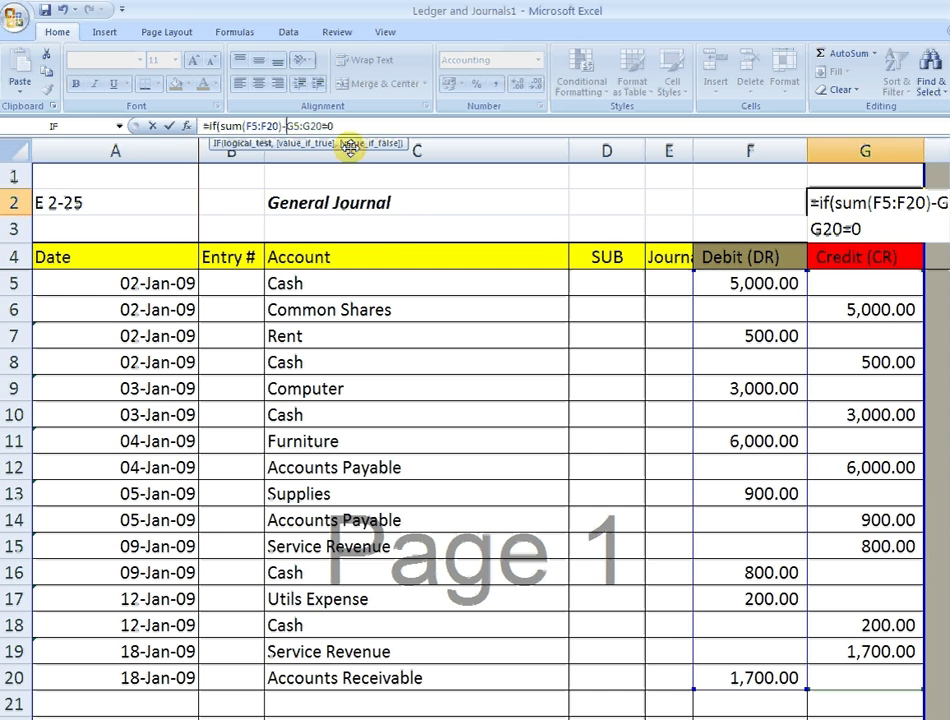
type("sum(")
key("Right")
key("Right")
key("Right")
key("Right")
key("Right")
key("Right")
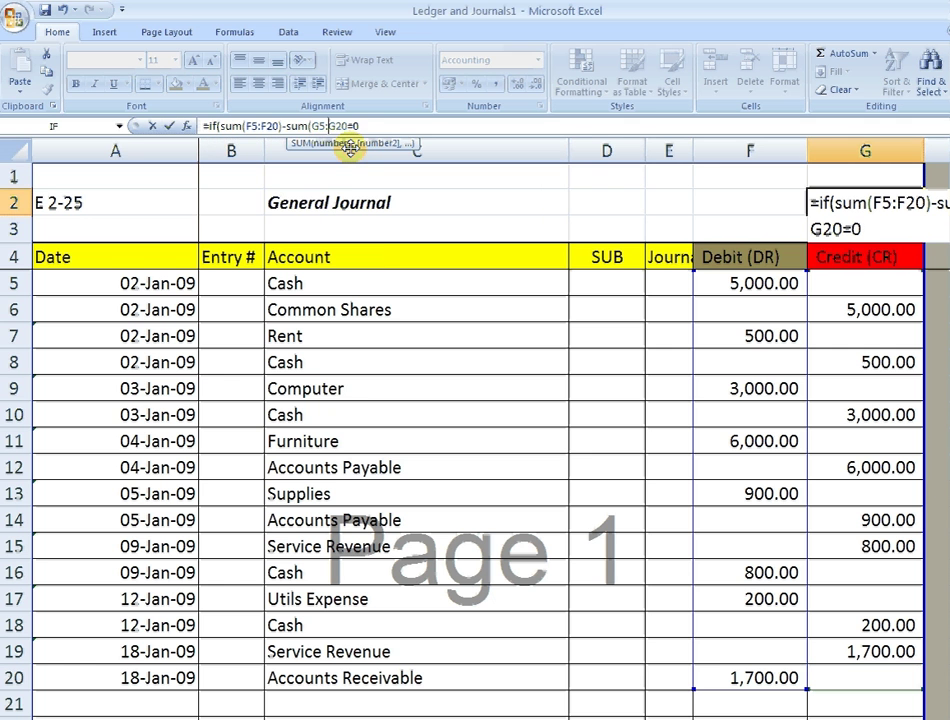
type(")")
key("Delete")
key("Delete")
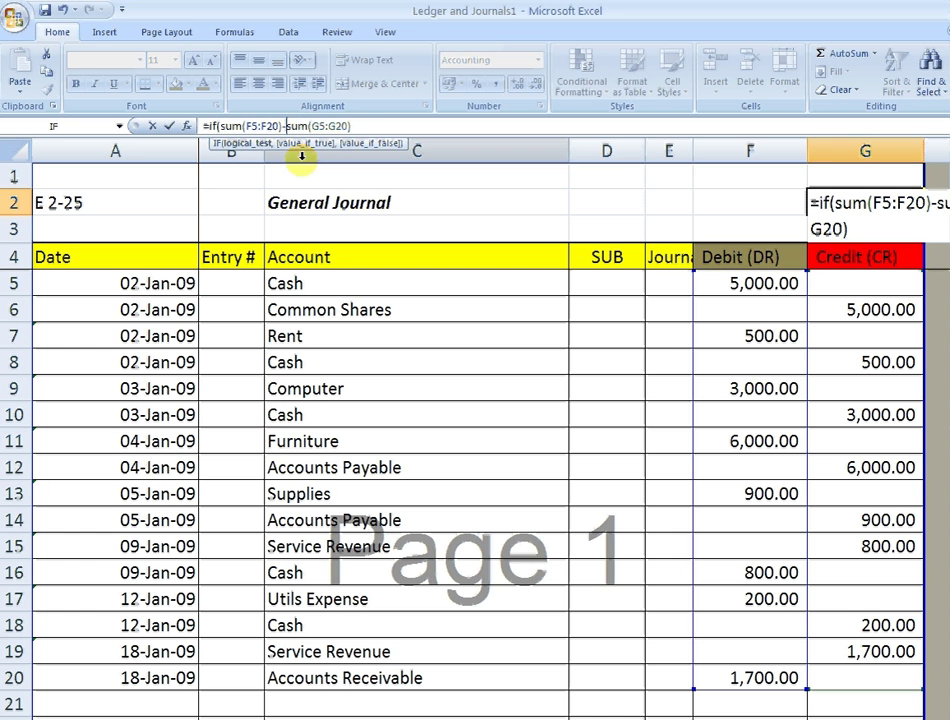
key("BackSpace")
type("=")
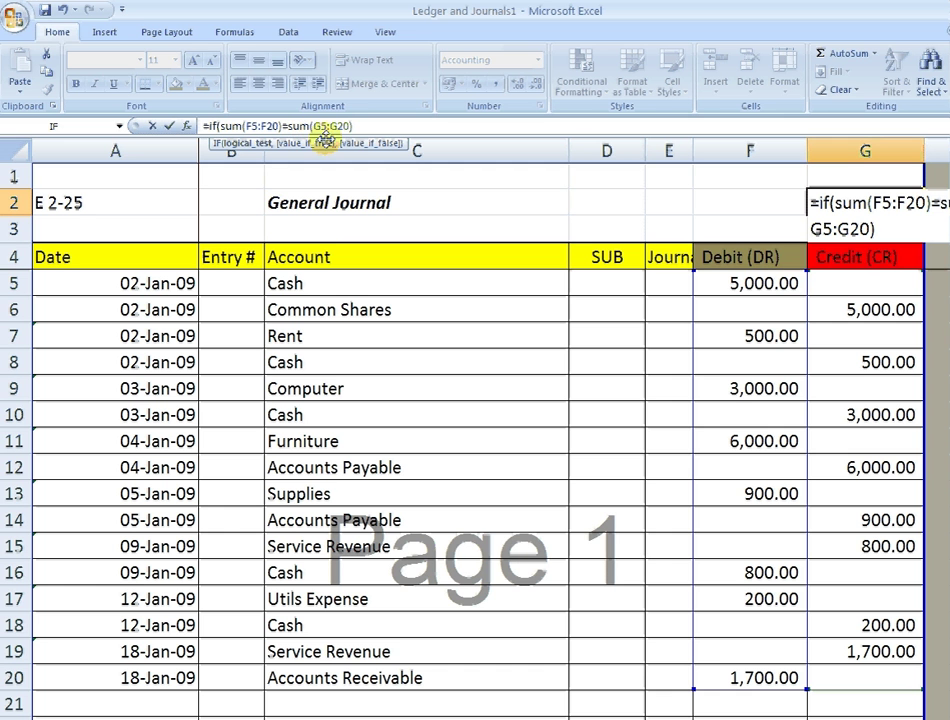
left_click_drag(750, 520, 742, 603)
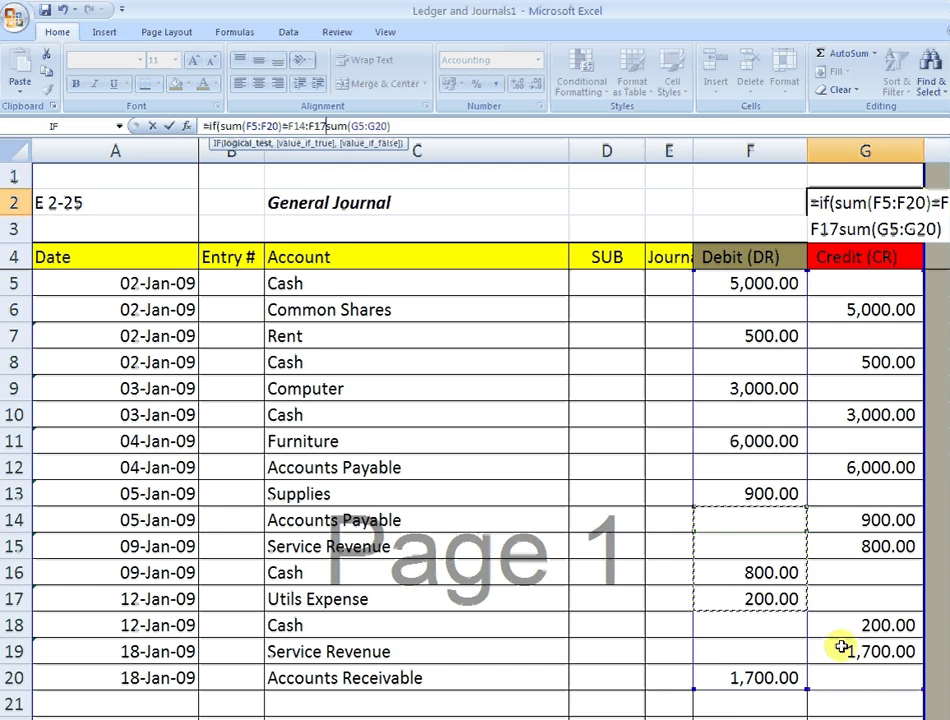
key("BackSpace")
key("BackSpace")
key("BackSpace")
key("BackSpace")
key("BackSpace")
key("BackSpace")
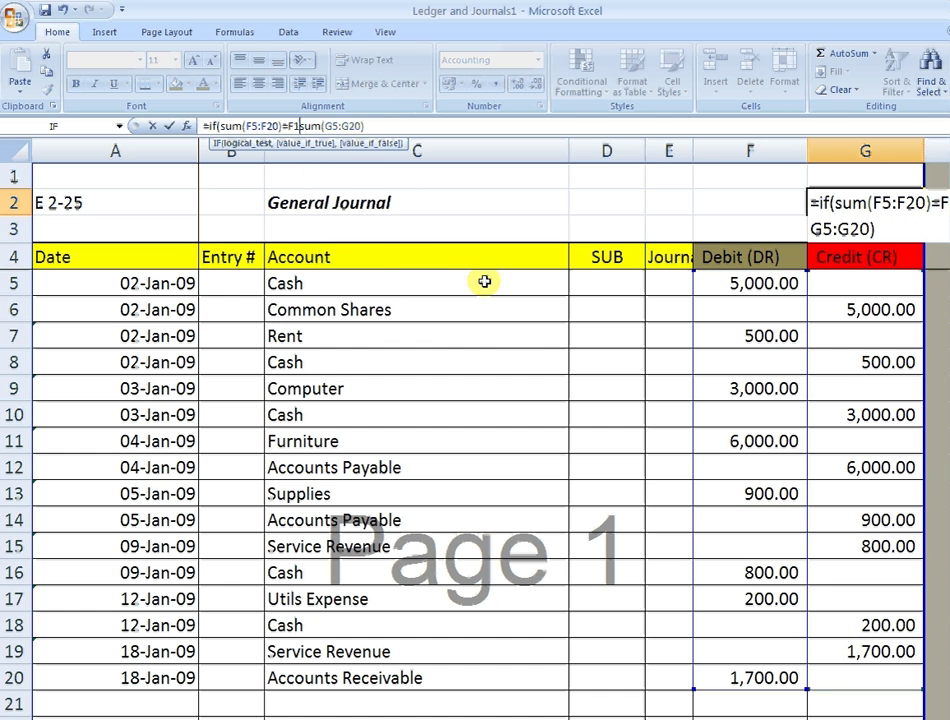
key("BackSpace")
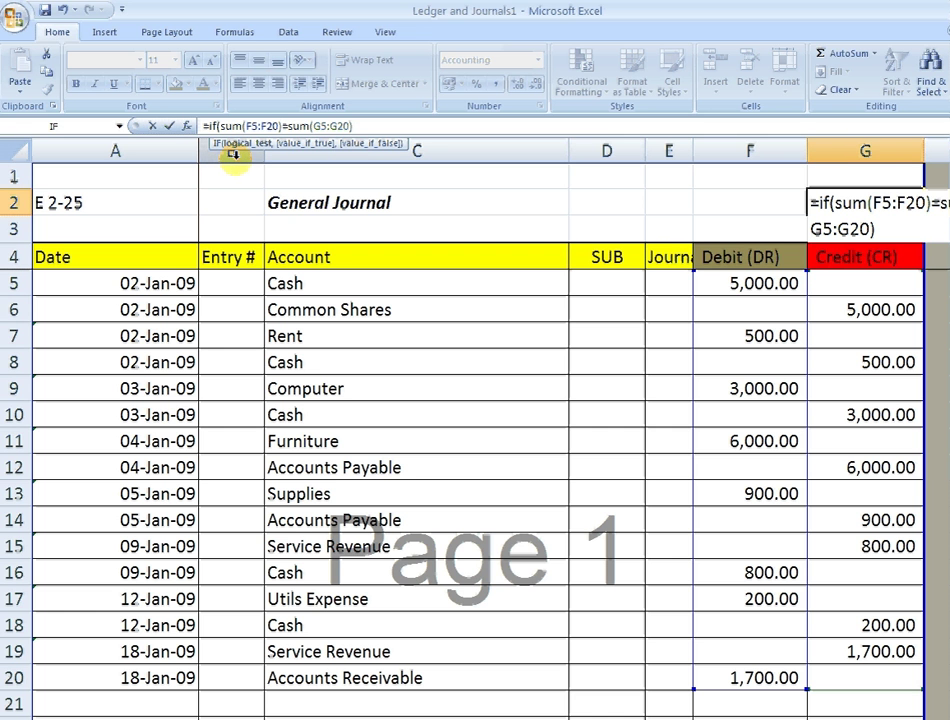
- Complete the G2 formula with "In Balance" as the value if true and no value if false, and enter it
type(",")
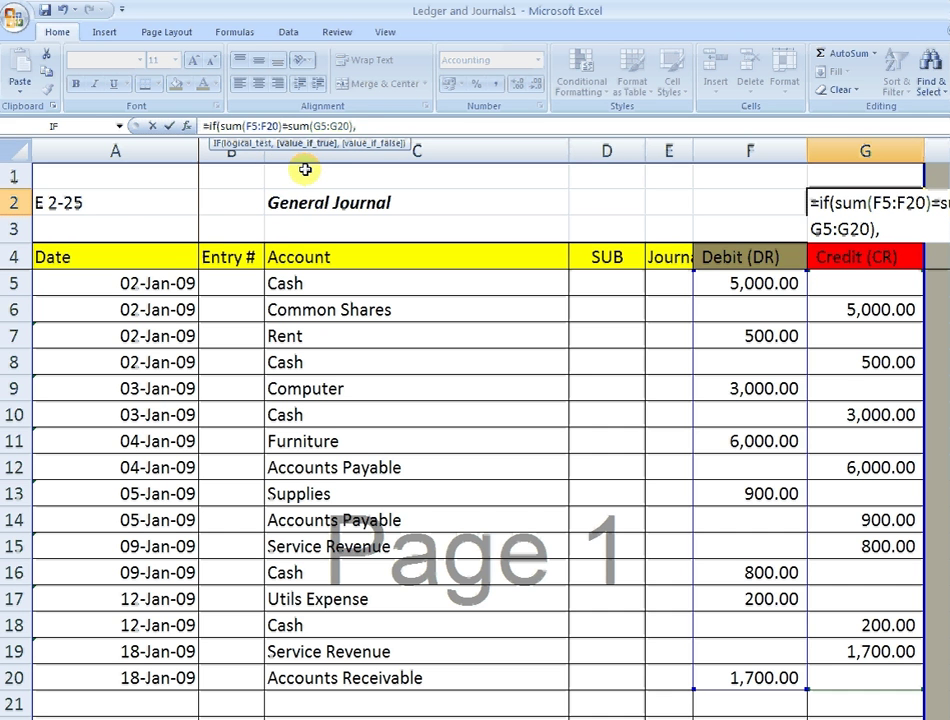
type("\"In Balance\"")
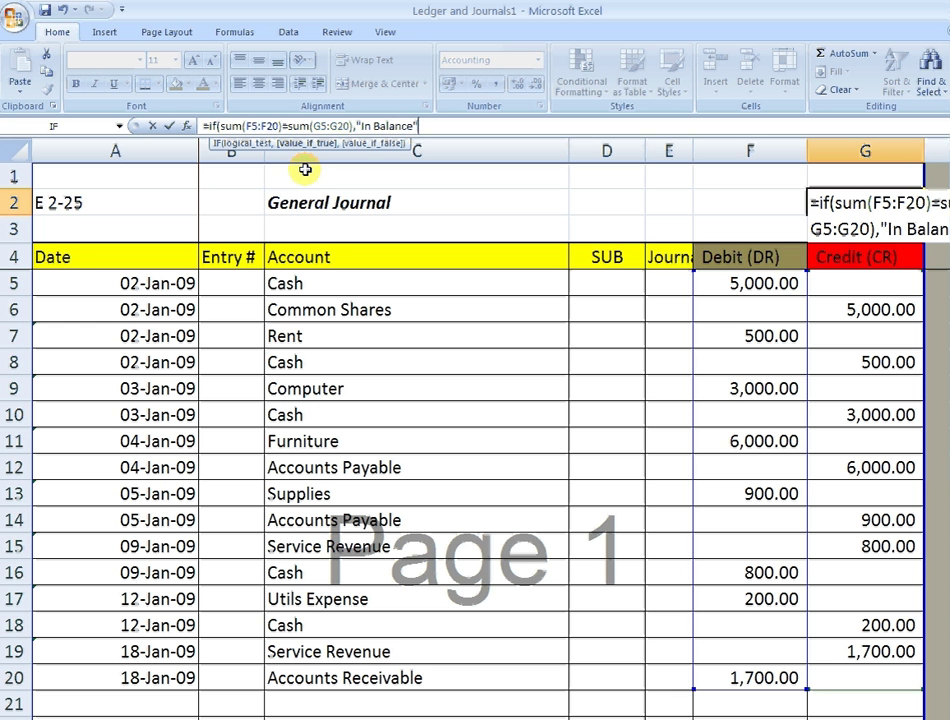
type(",")
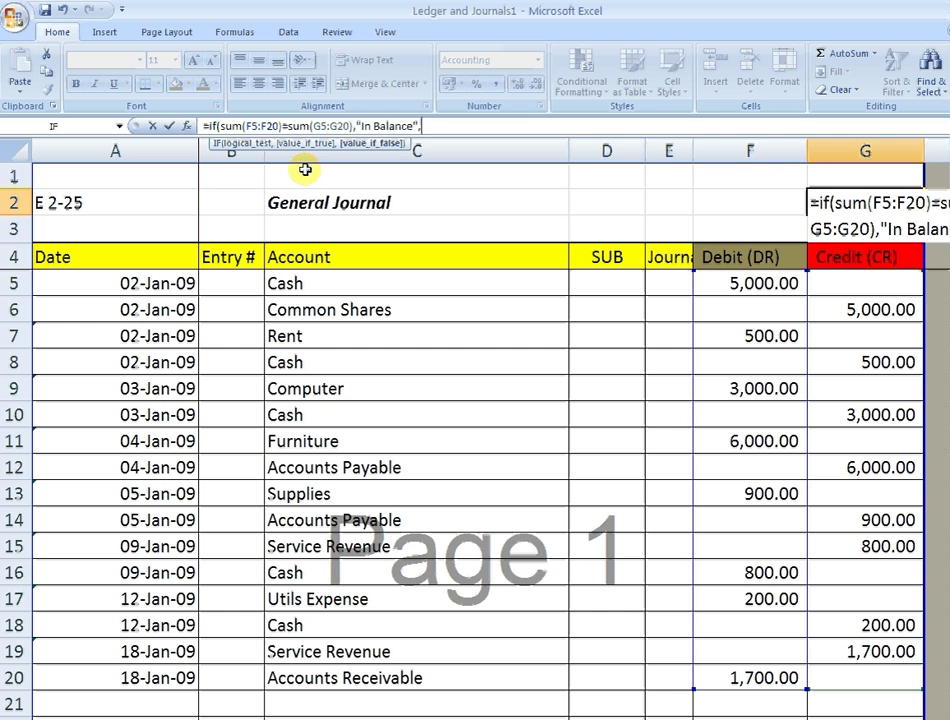
type("\"")
key("BackSpace")
key("BackSpace")
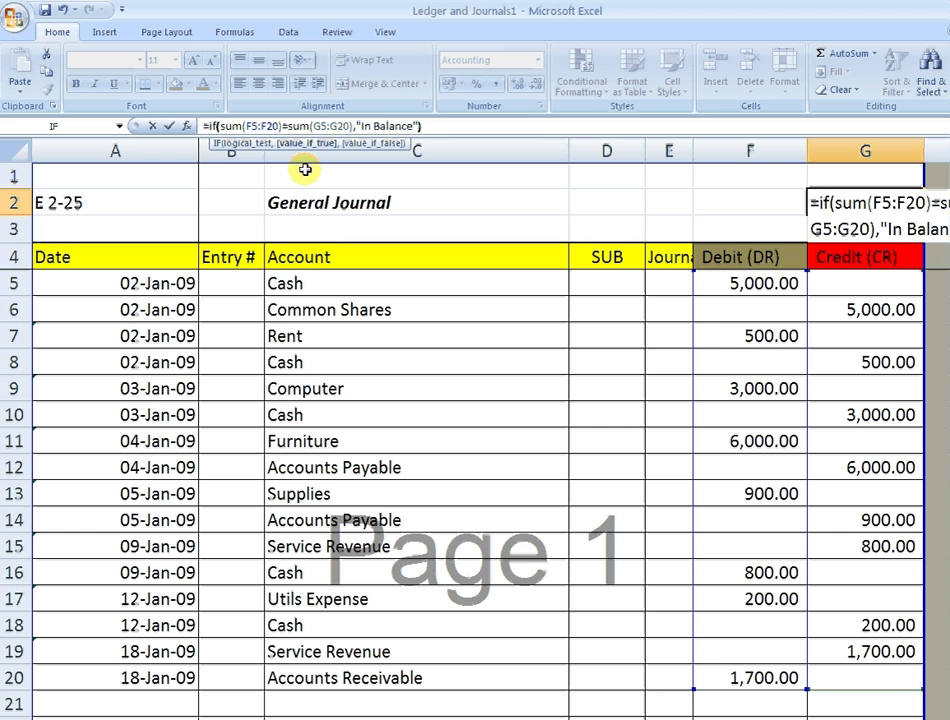
type(")")
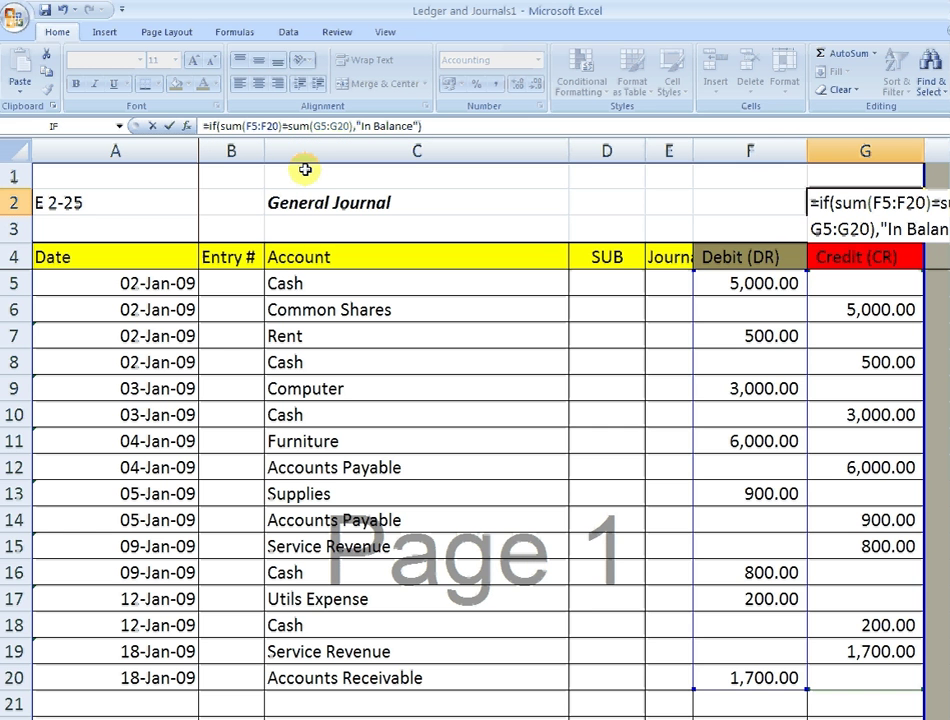
key("Return")
- Clear the first Cash debit in F5 and select the Common Shares credit in G6 to inspect its formula
key("Up")
key("Down")
key("Down")
key("Down")
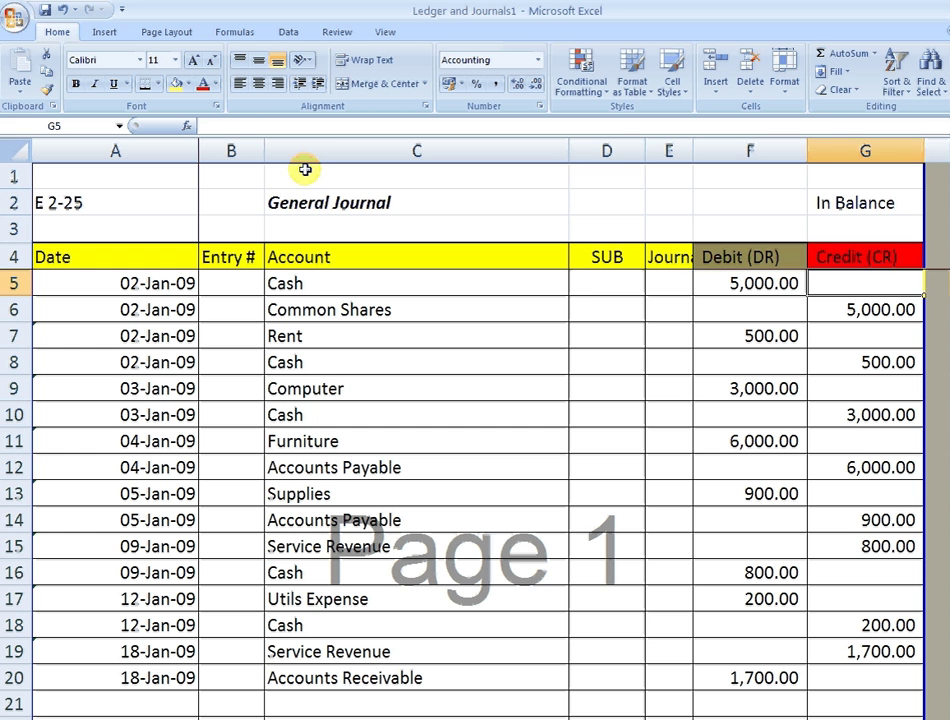
key("Left")
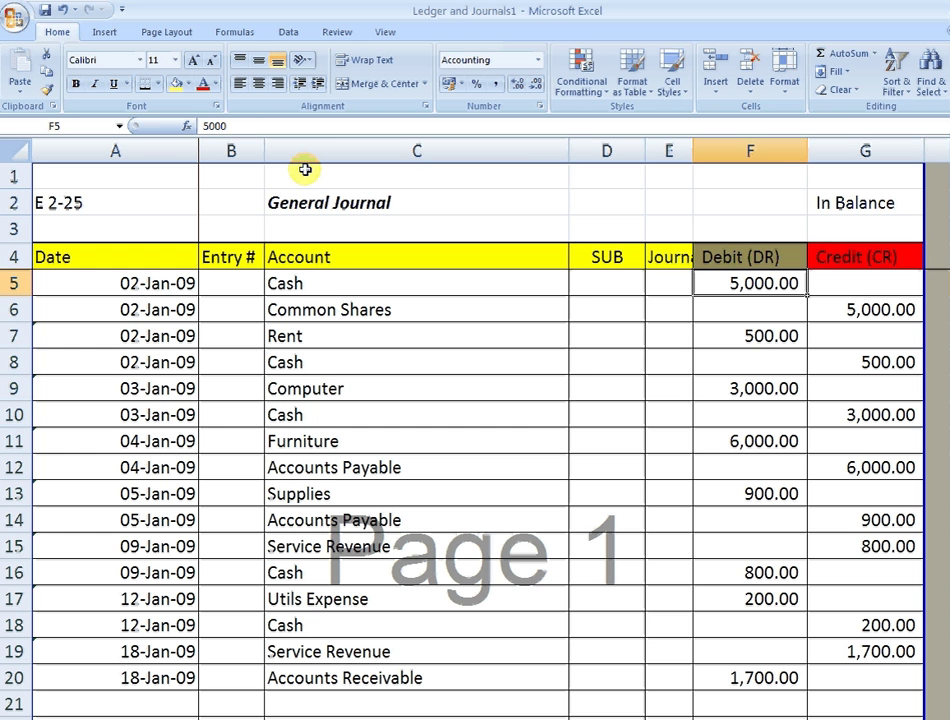
key("Delete")
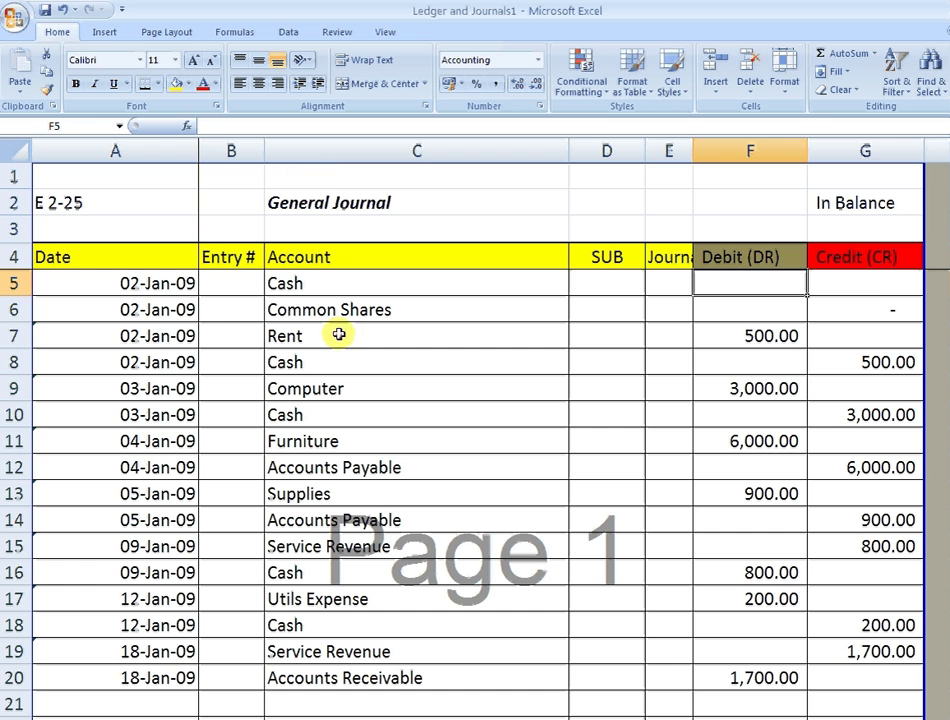
left_click(872, 309)
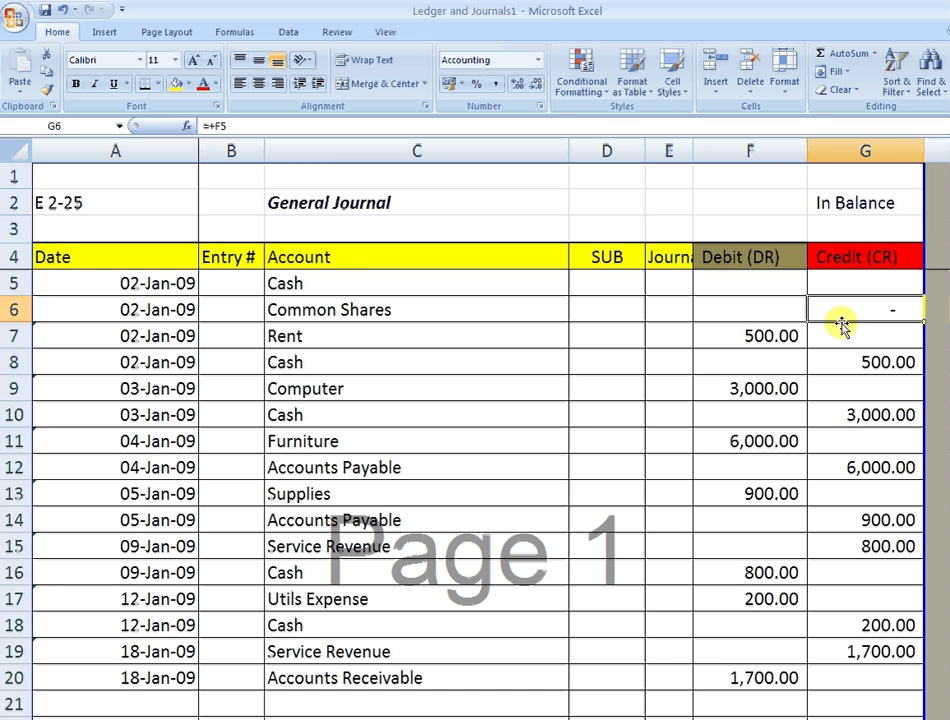
- Undo the clearing of the first Cash debit in F5 and check the entries in G6 and F5
key("ctrl+z")
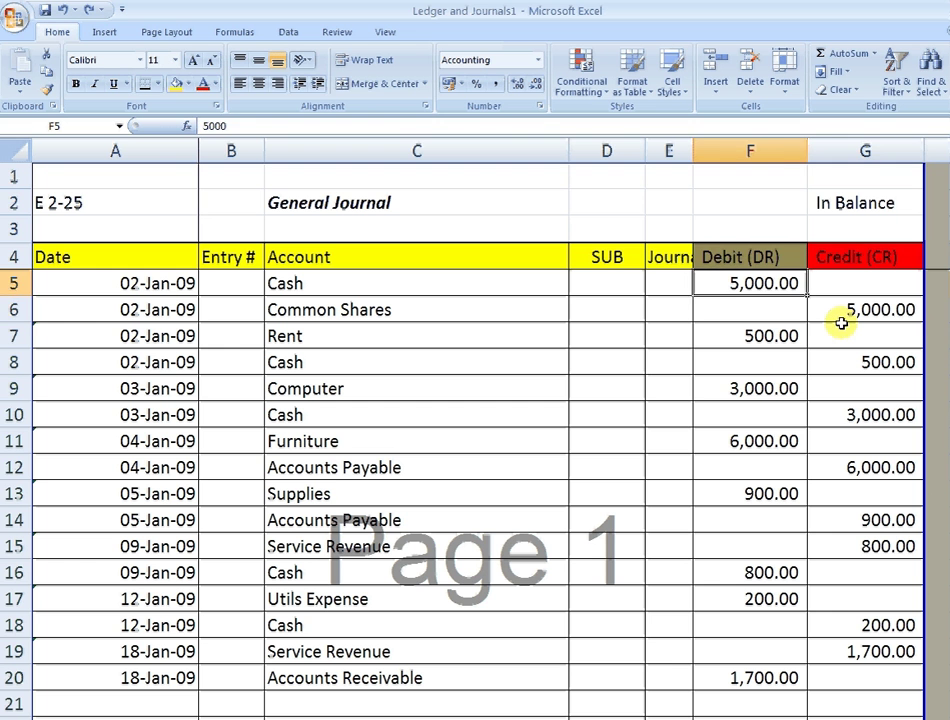
left_click(842, 320)
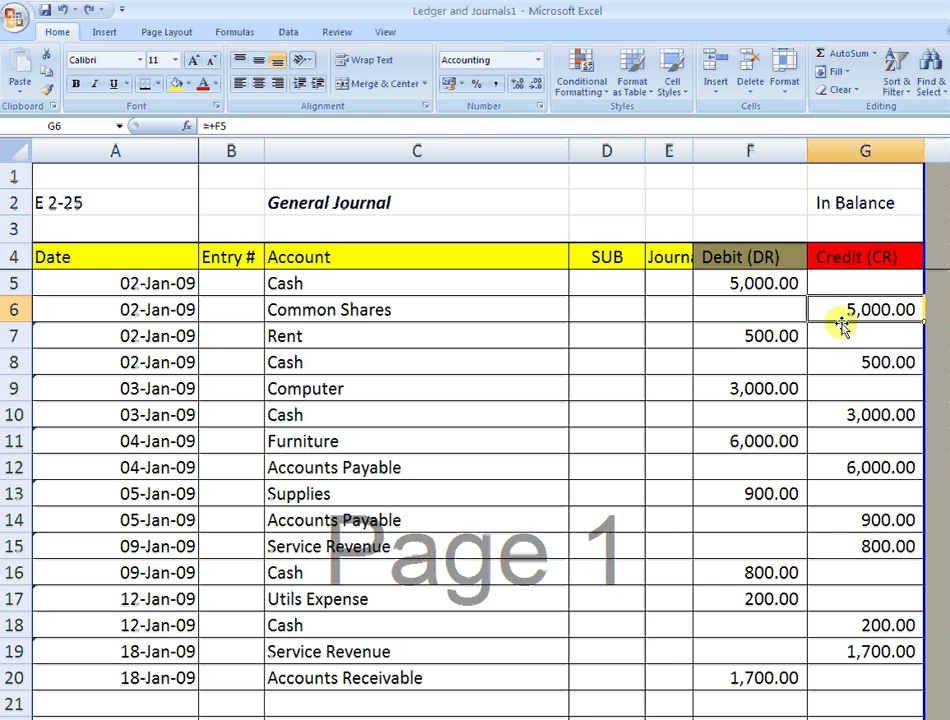
key("Up")
key("Left")
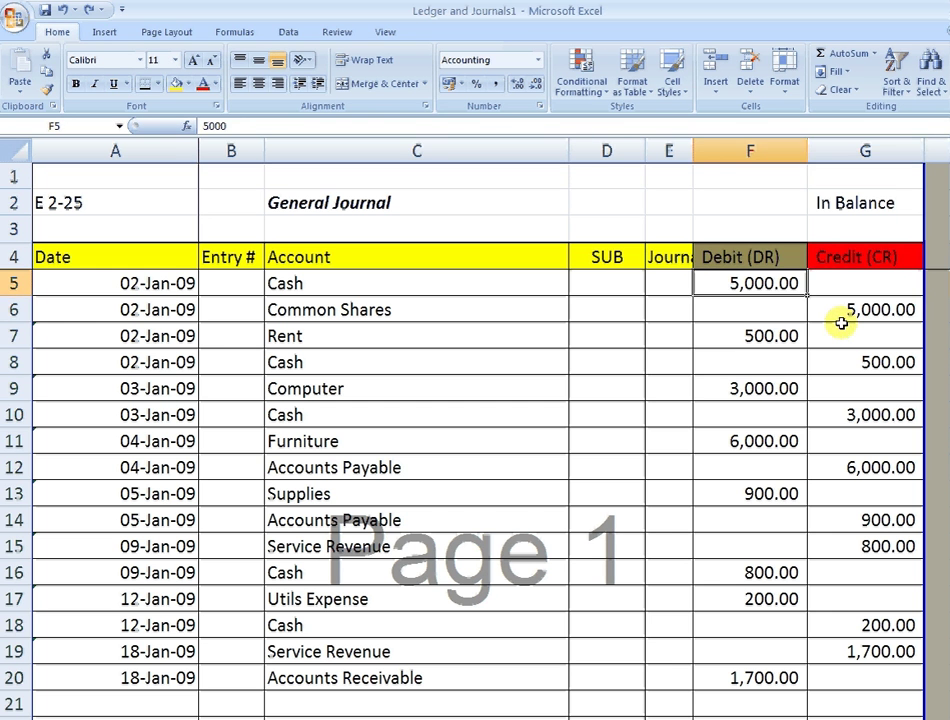
left_click(842, 323)
key("Up")
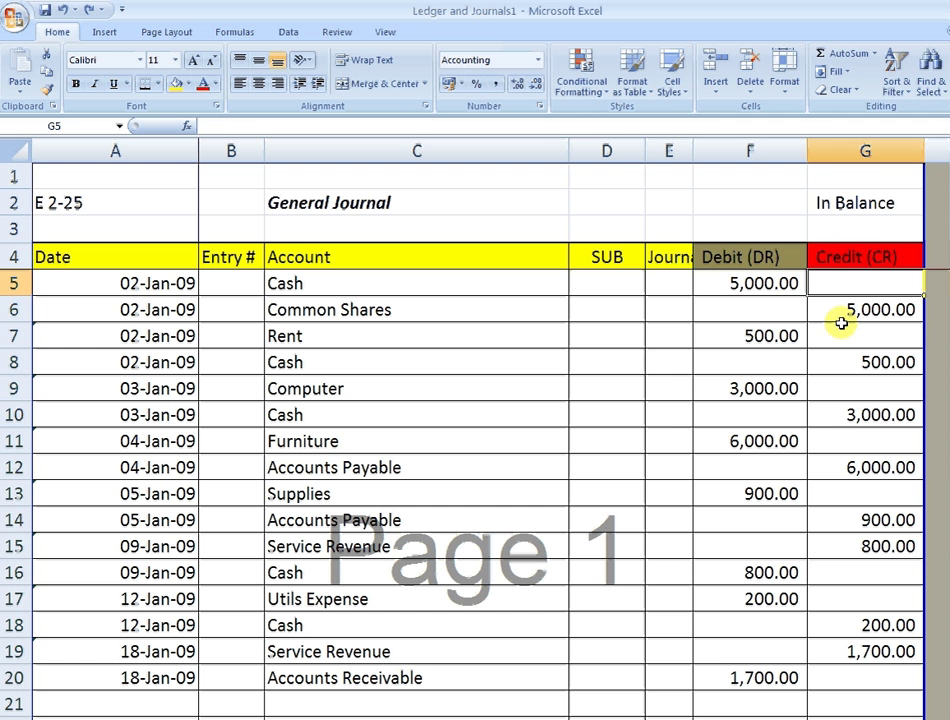
- Put the journal out of balance by replacing the Common Shares credit in G6 with =2*F5
left_click(842, 323)
type("=")
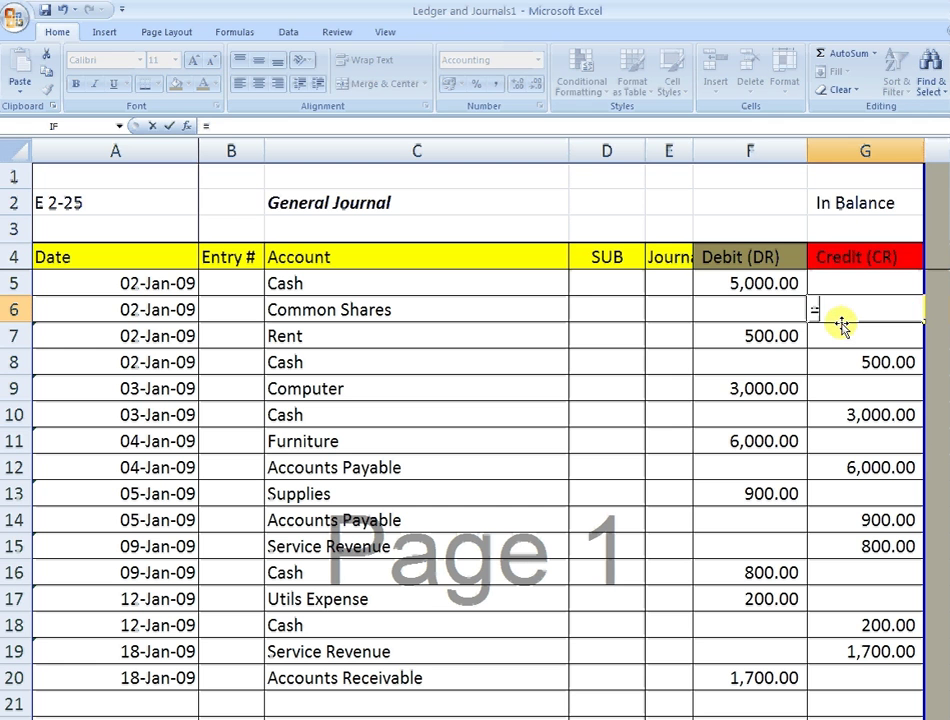
type("2*F5")
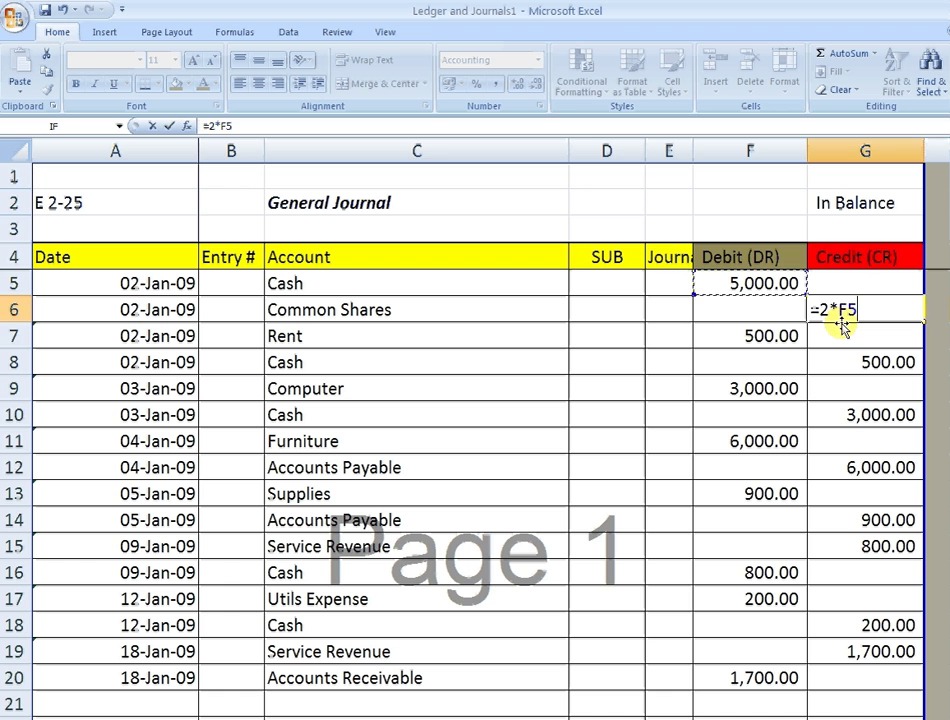
key("Return")
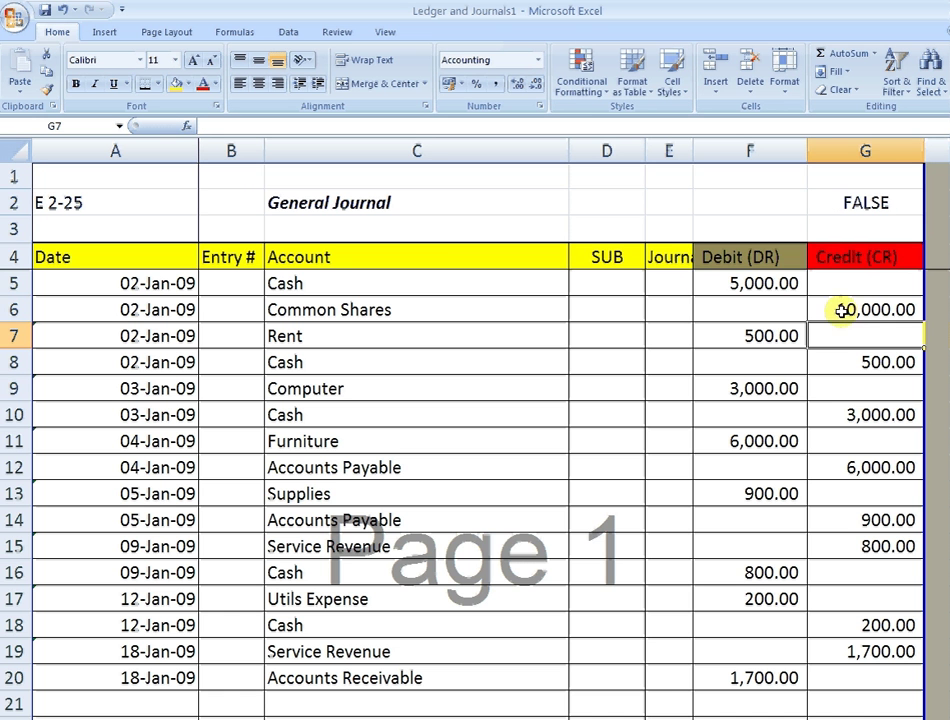
- Add "Error! Check your work" as the value if false in the IF formula in G2
left_click(838, 207)
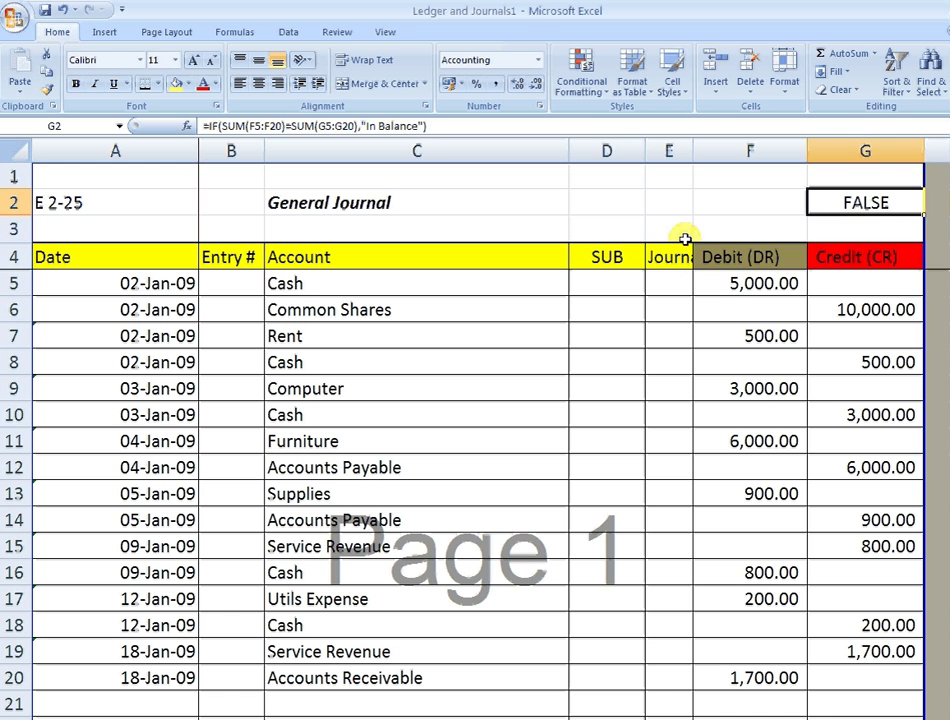
left_click(186, 126)
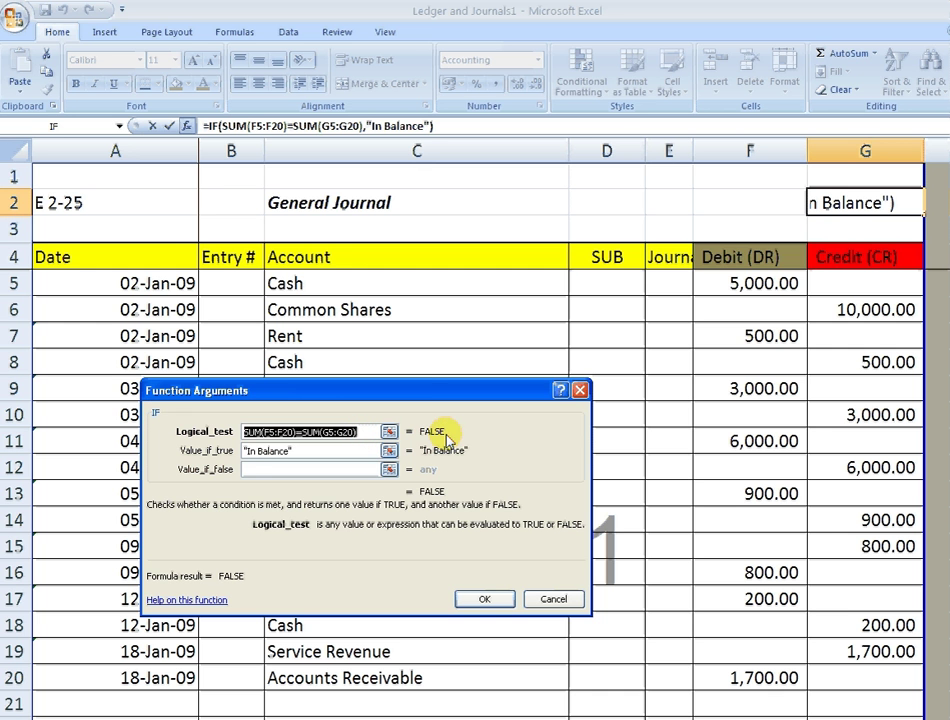
left_click(303, 471)
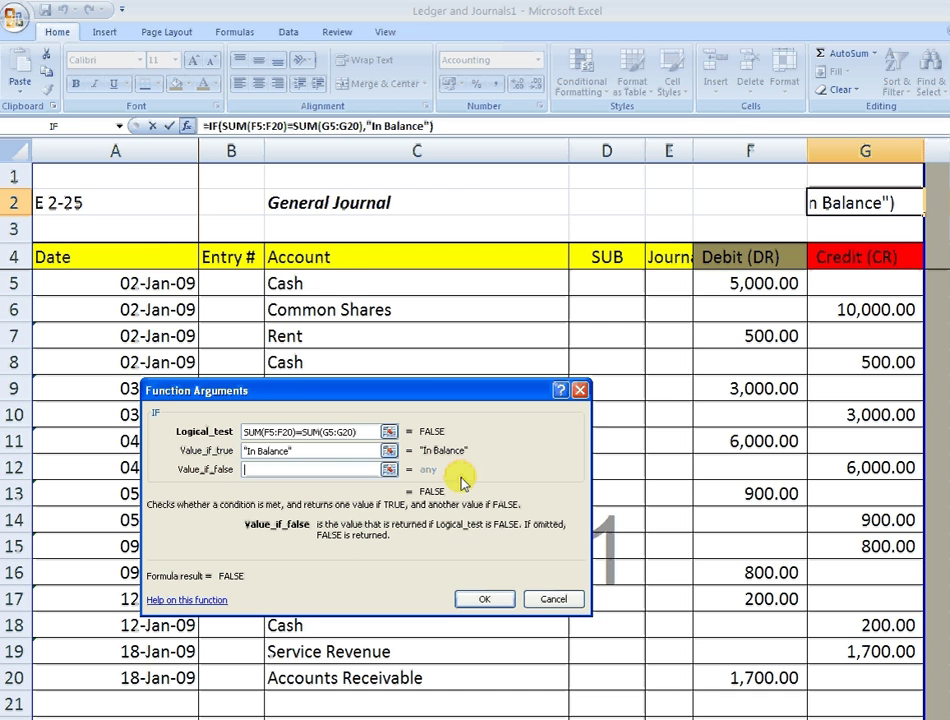
type("\"E")
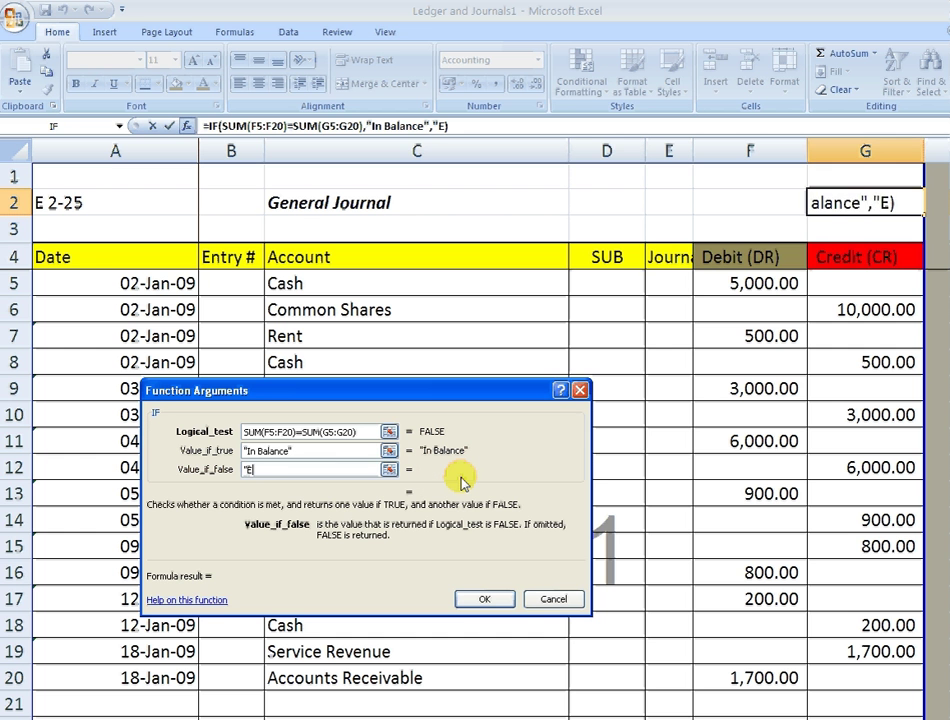
type("rror! Chec")
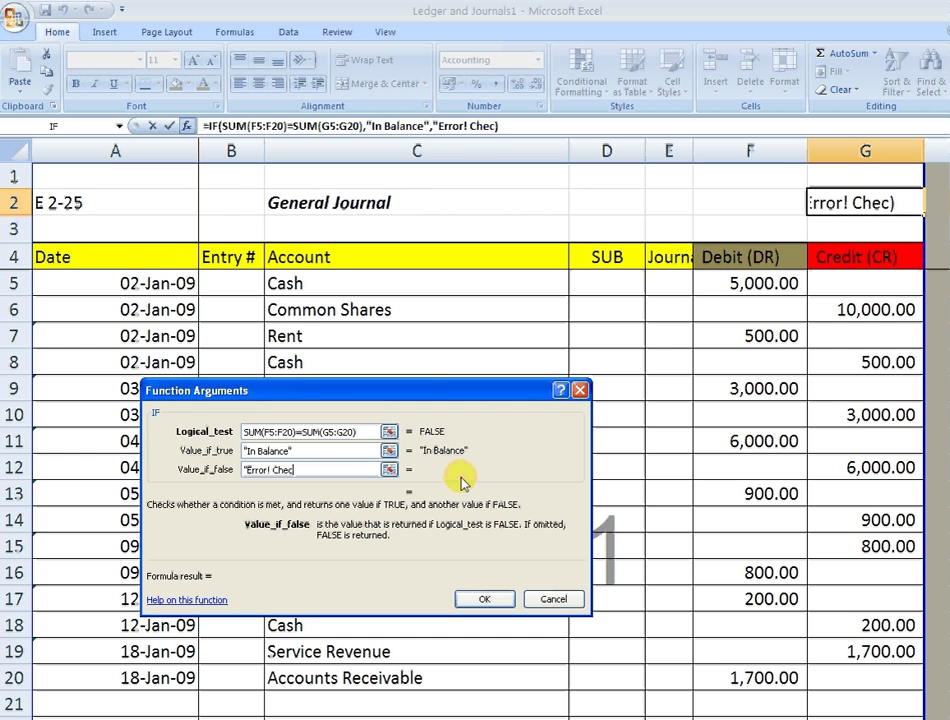
type("k your work\"")
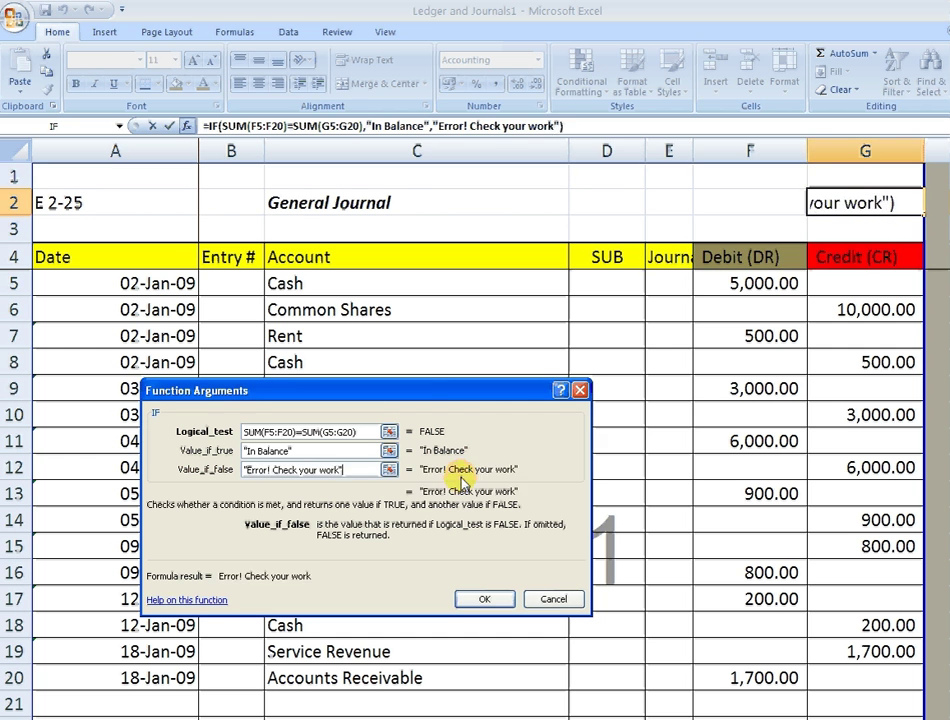
key("Return")
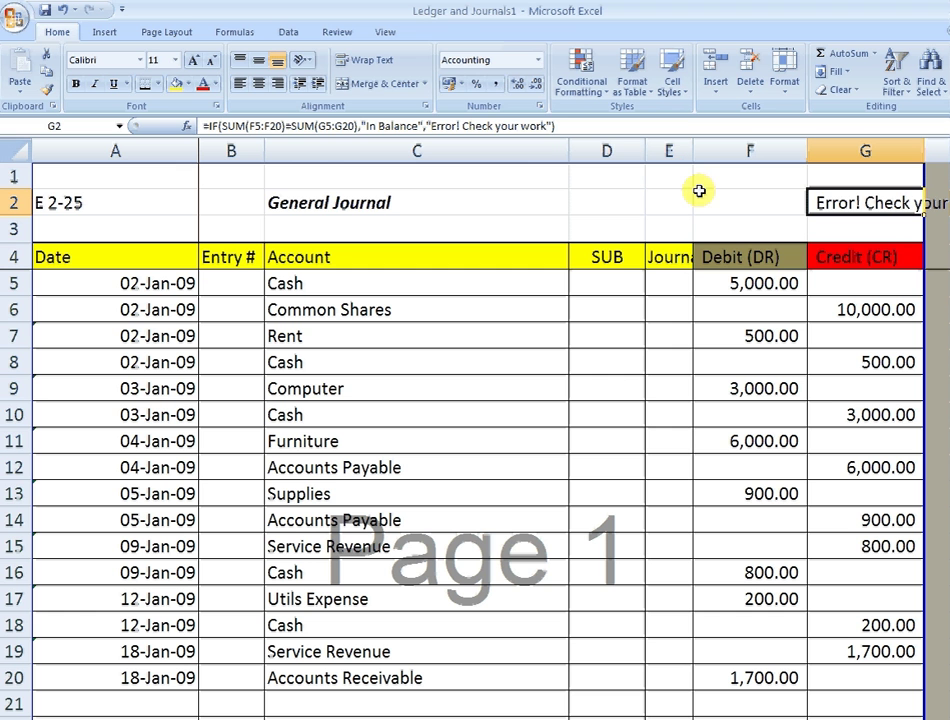
- Delete the balance formula in G2 and create a PivotTable from journal range C4:G20 on a new worksheet
key("Delete")
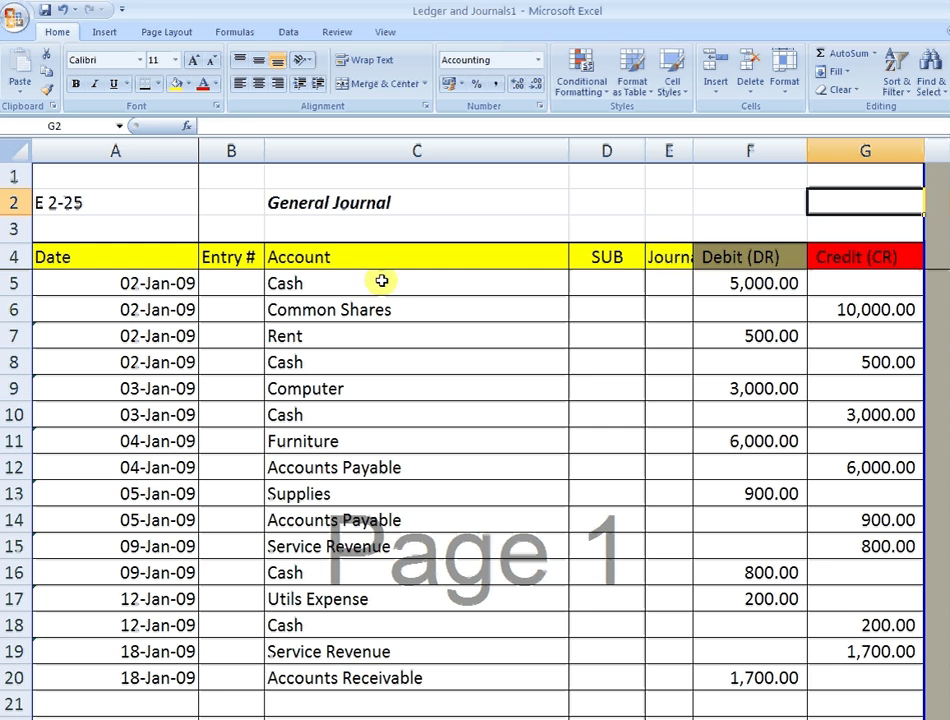
left_click_drag(373, 259, 833, 681)
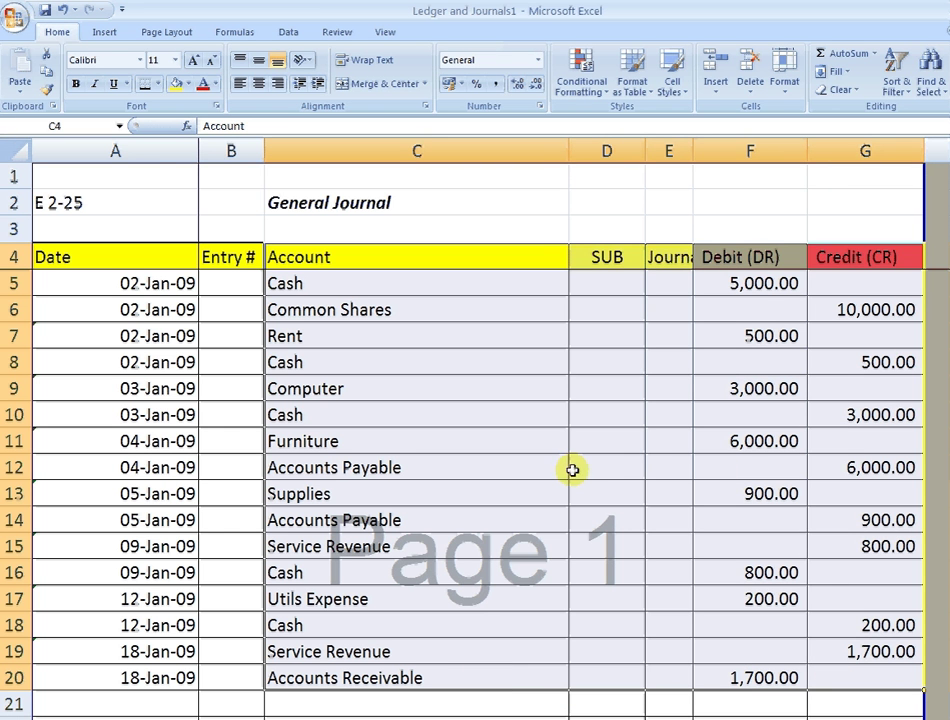
left_click(106, 32)
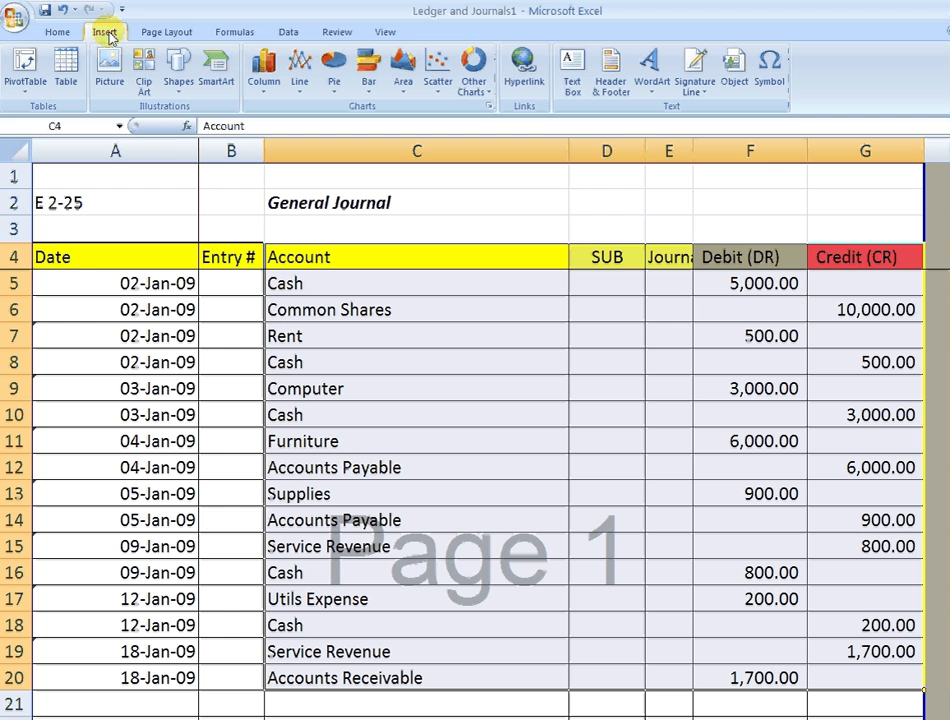
left_click(28, 70)
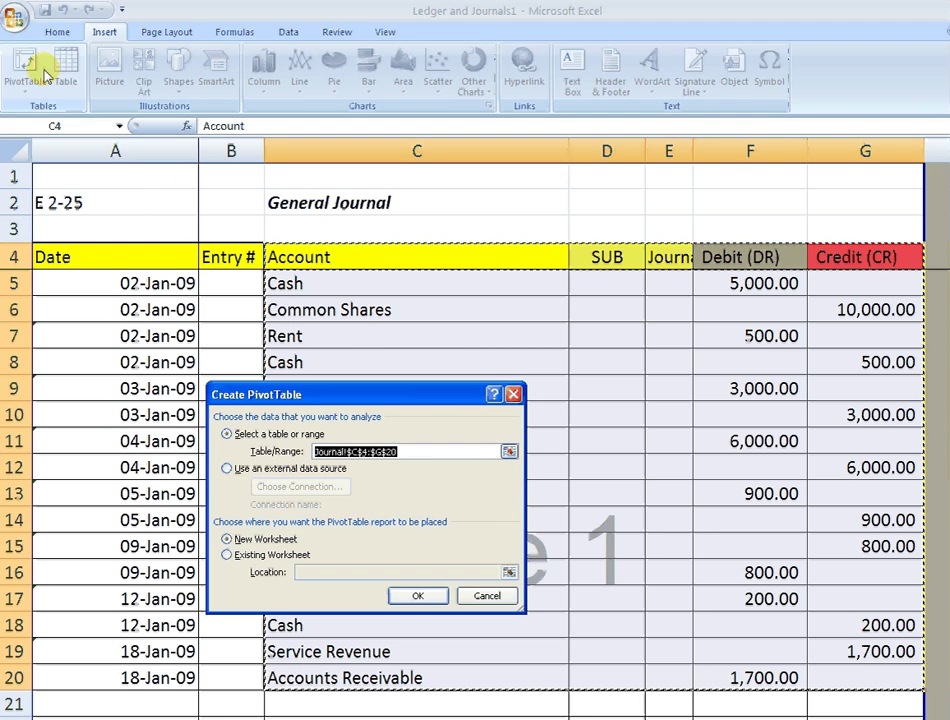
left_click_drag(365, 398, 324, 284)
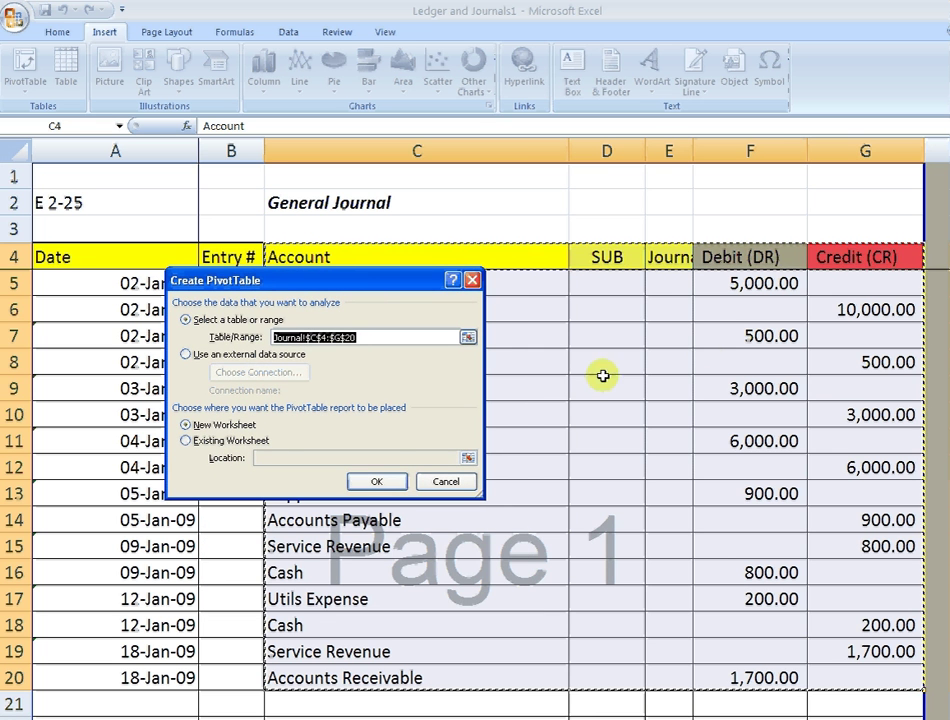
left_click(377, 482)
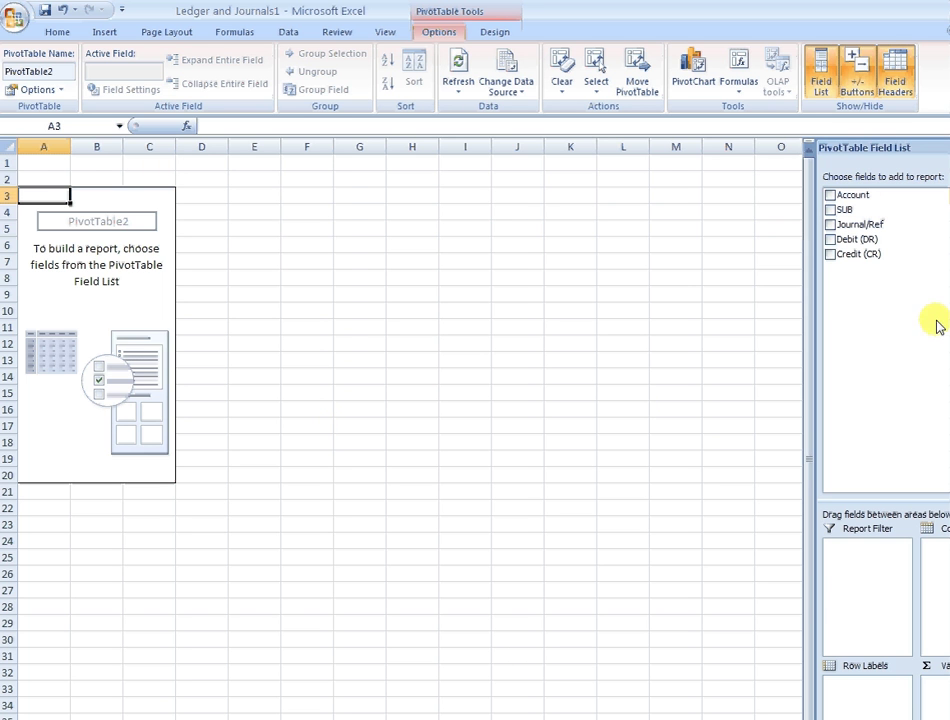
- Add Account to the PivotTable as row labels and place Debit (DR) in the values area
left_click(831, 196)
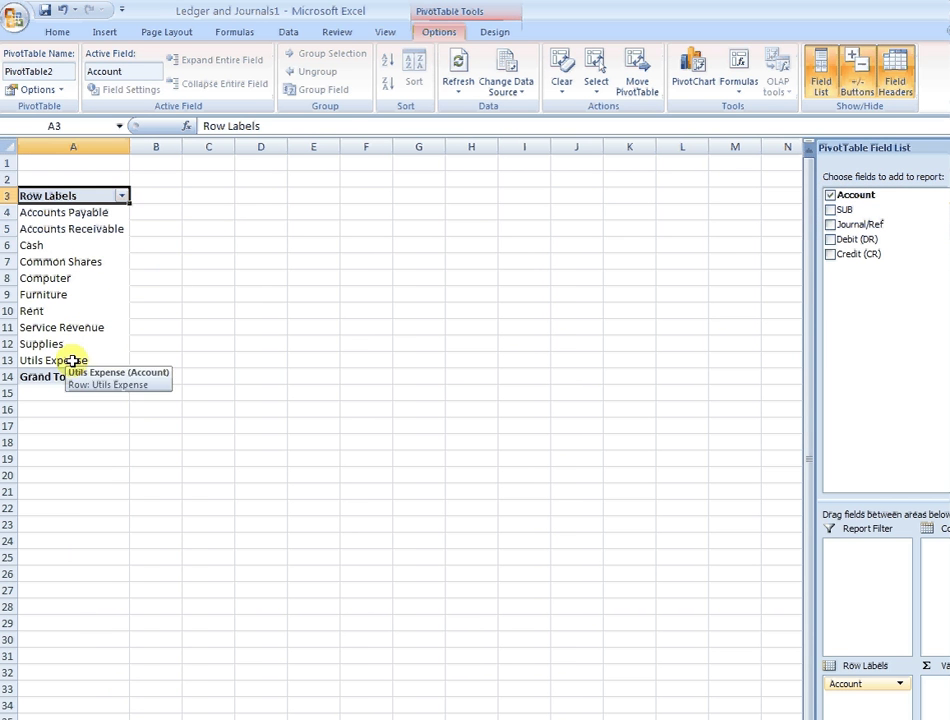
left_click(830, 239)
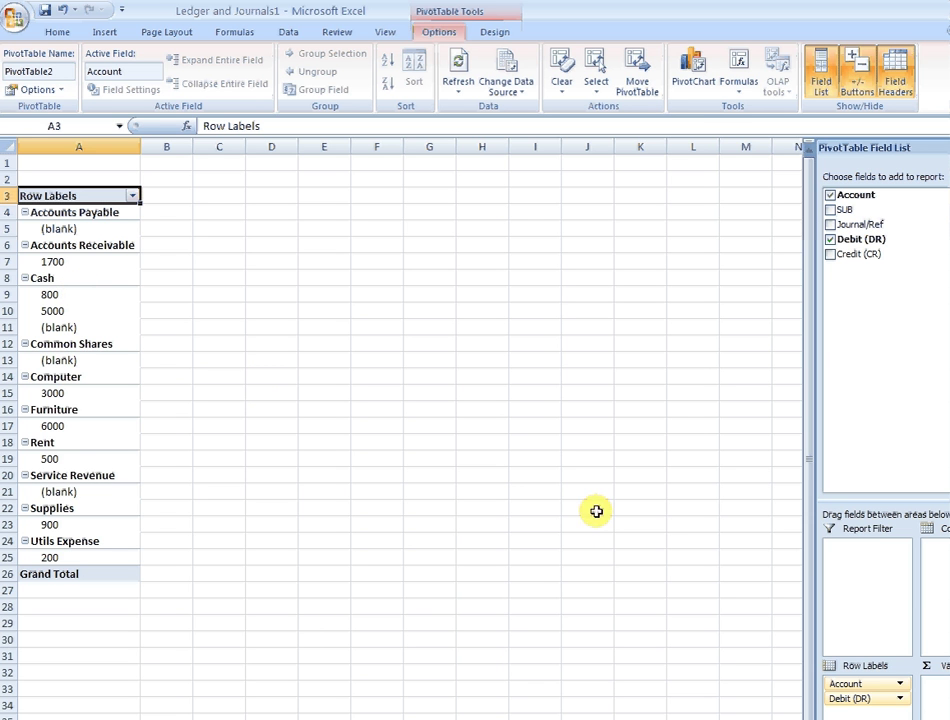
left_click_drag(873, 705, 937, 690)
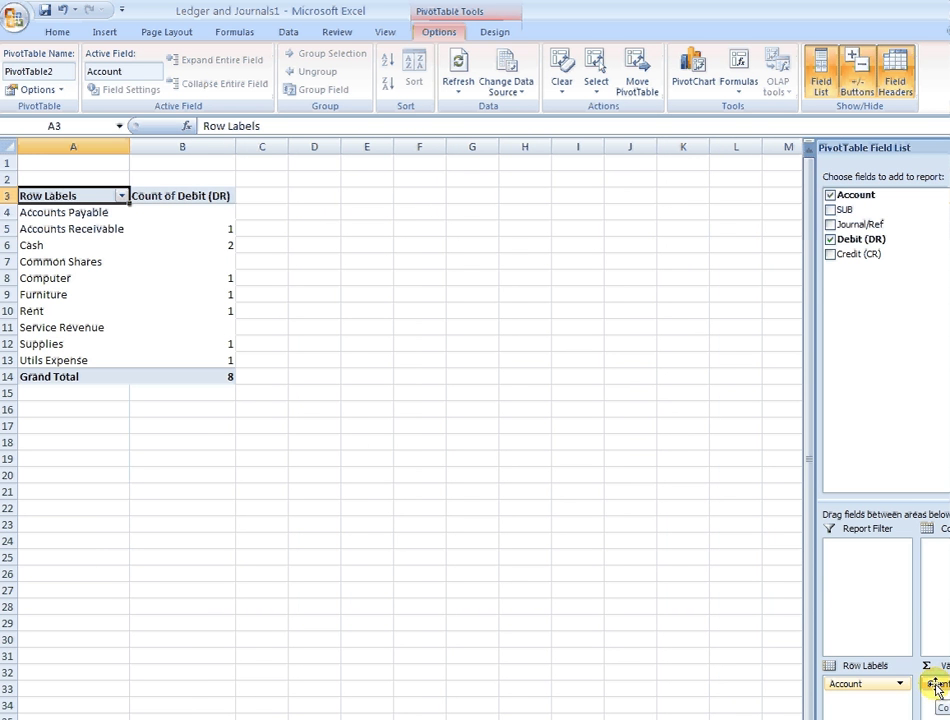
- Change the Debit (DR) value field to summarize by Sum
left_click(937, 688)
left_click(937, 688)
left_click(937, 688)
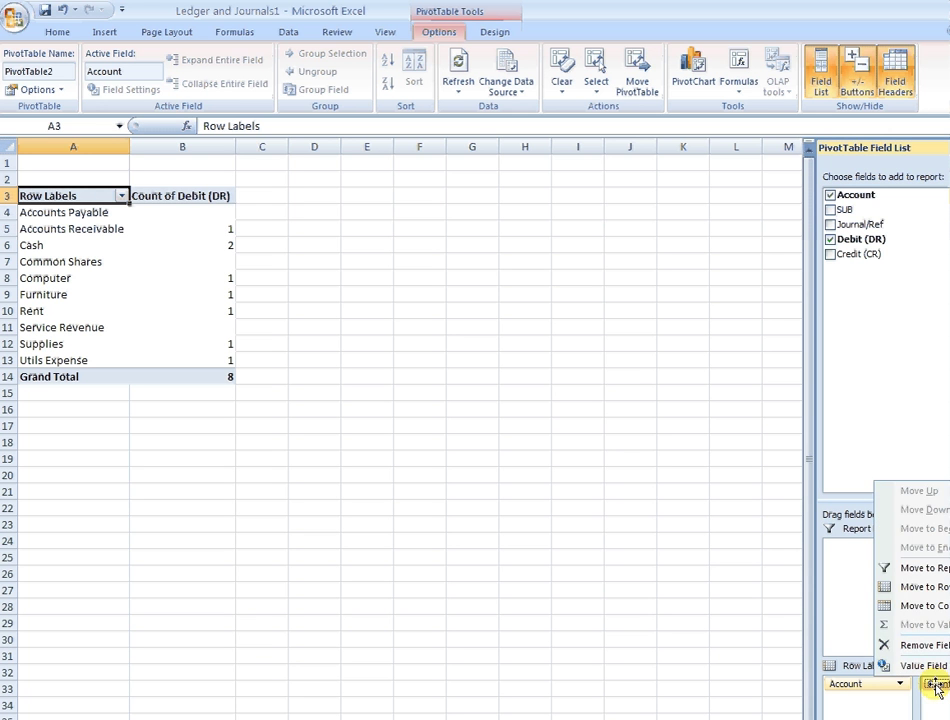
left_click(937, 688)
left_click(937, 688)
left_click(937, 688)
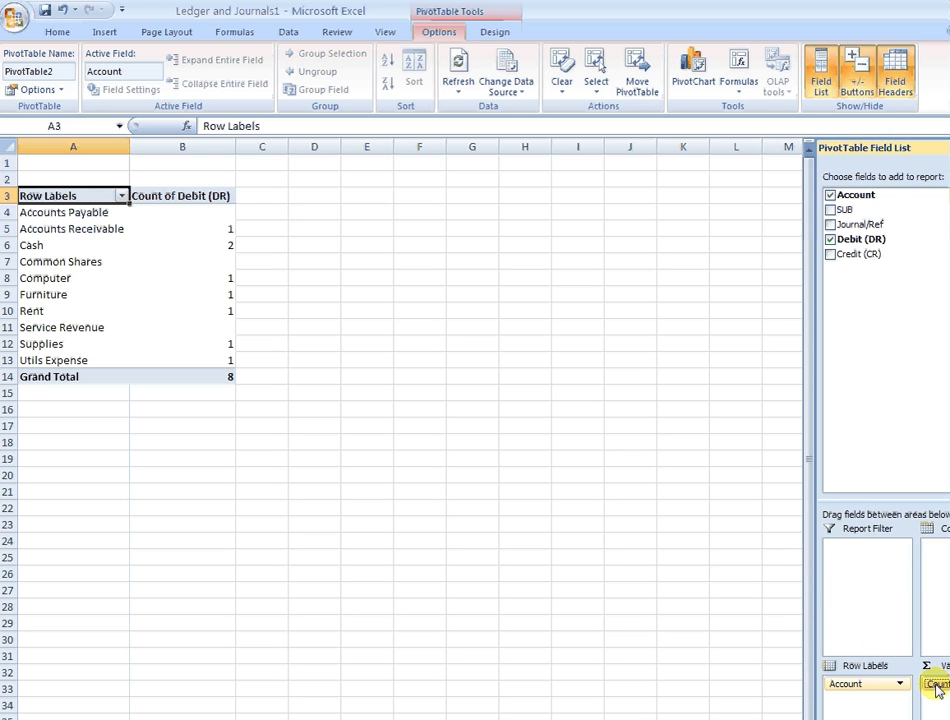
double_click(184, 195)
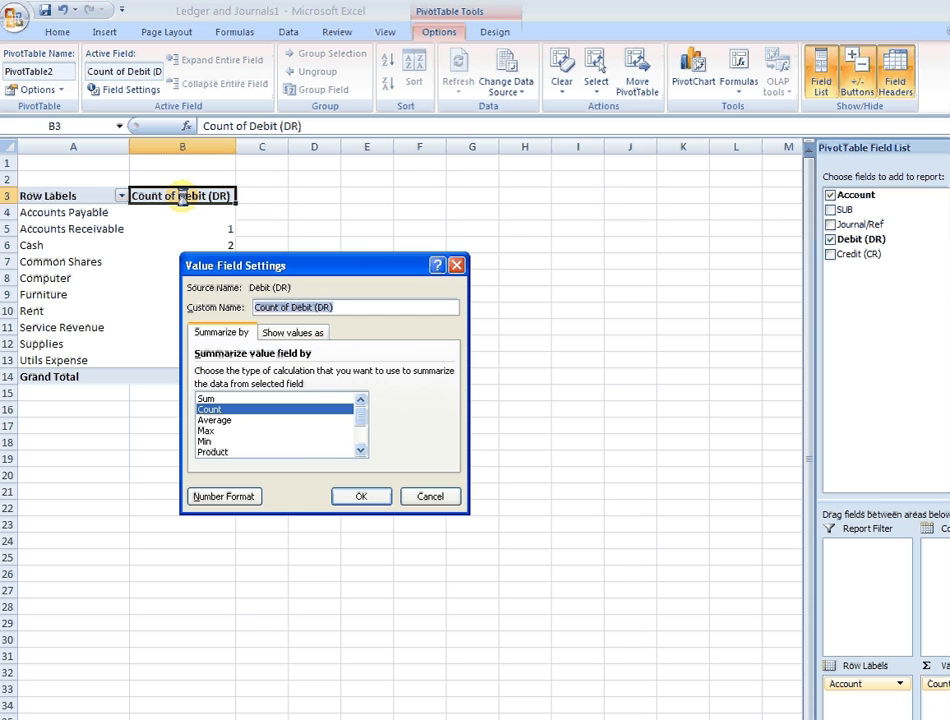
left_click(238, 398)
left_click(362, 497)
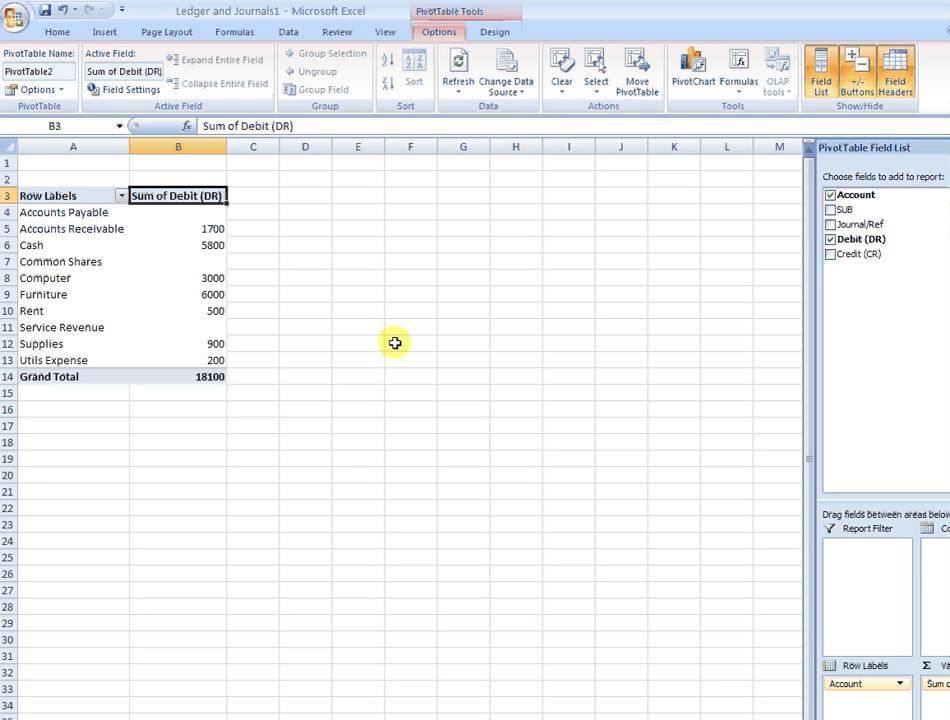
- Add Credit (CR) to the PivotTable's values area and summarize it by Sum
left_click(830, 255)
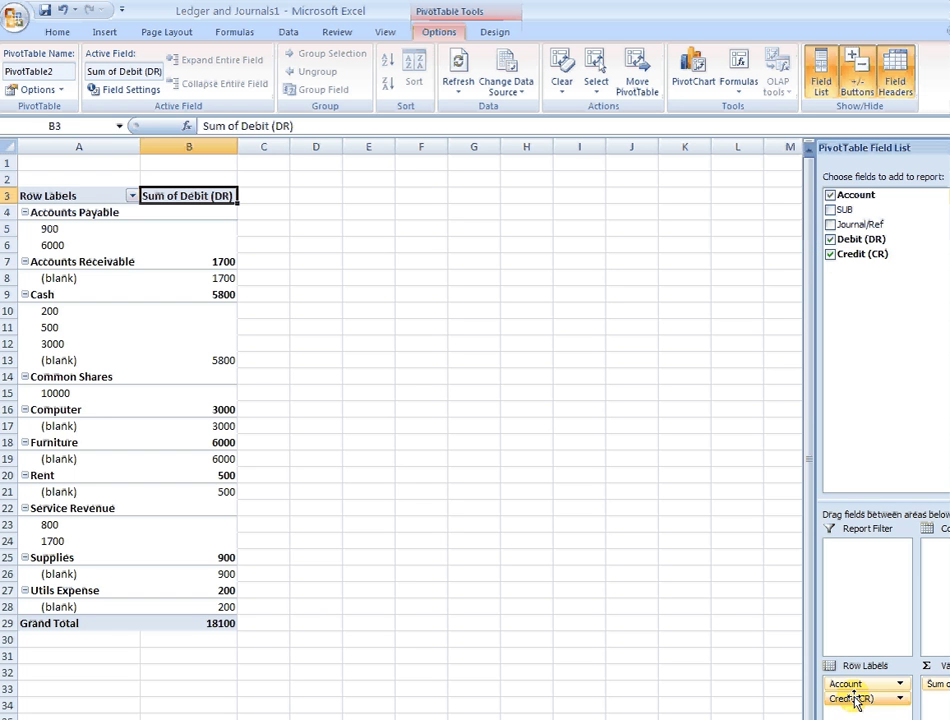
left_click_drag(855, 700, 925, 703)
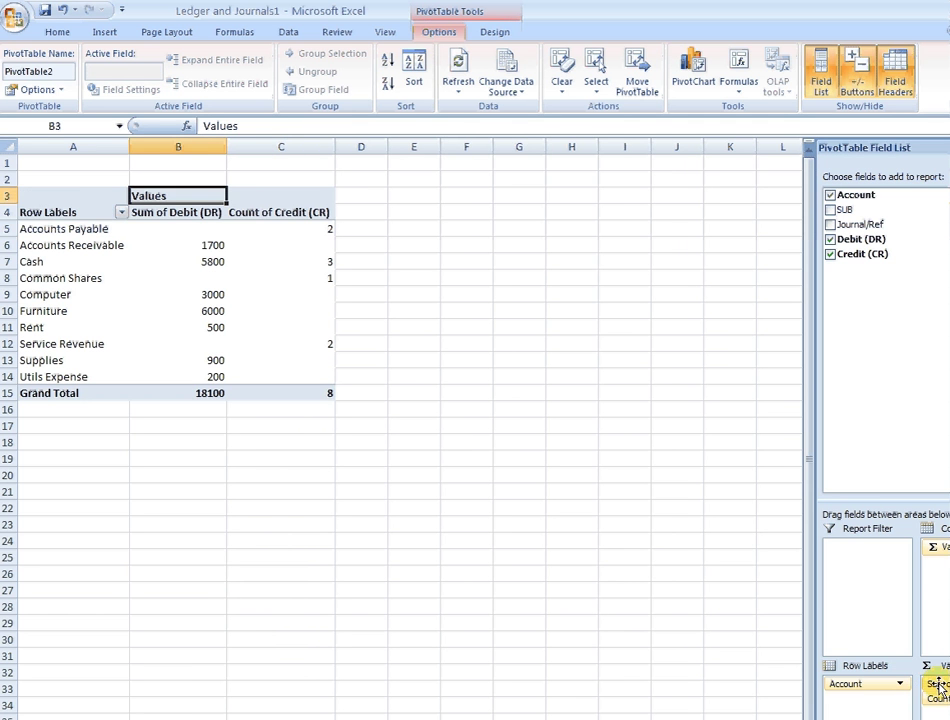
double_click(263, 212)
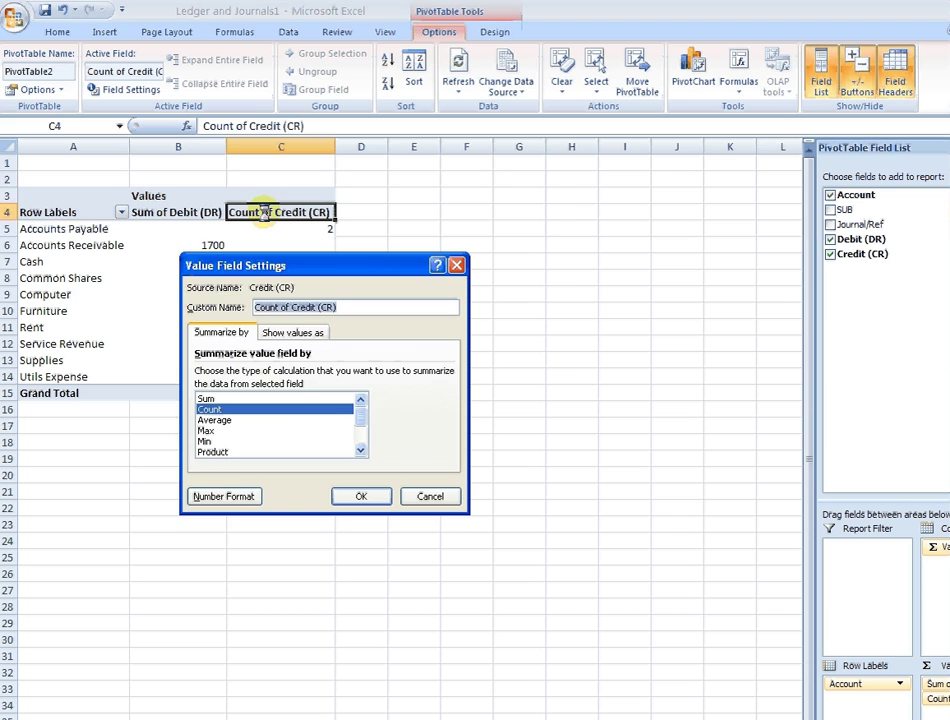
left_click(277, 399)
left_click(363, 498)
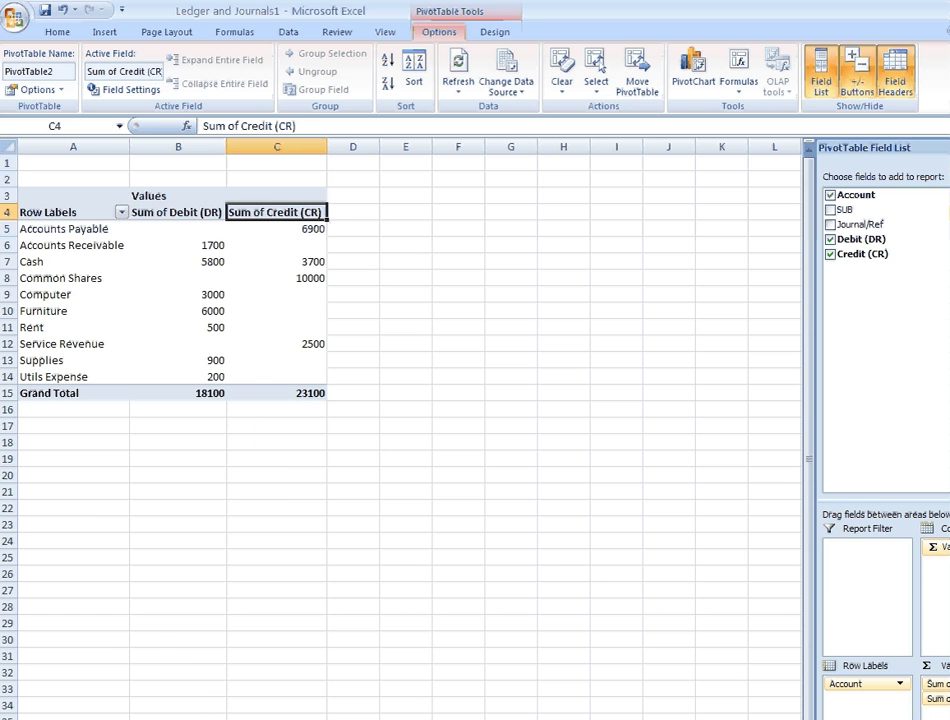
- On the general journal sheet, replace the Common Shares credit in G6 with the formula =F5
left_click(184, 718)
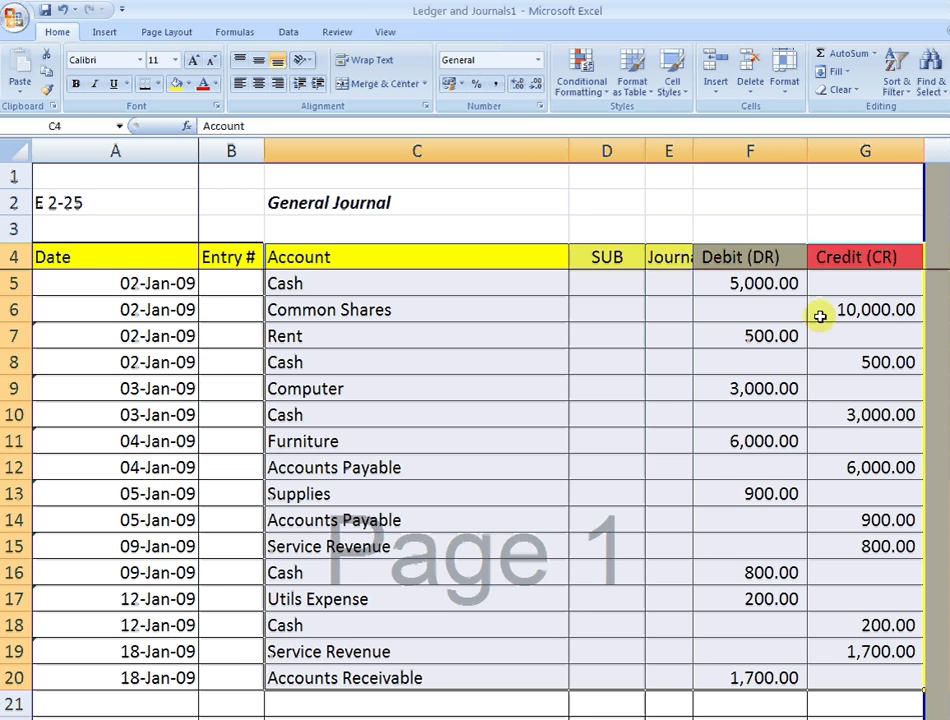
key("ctrl+End")
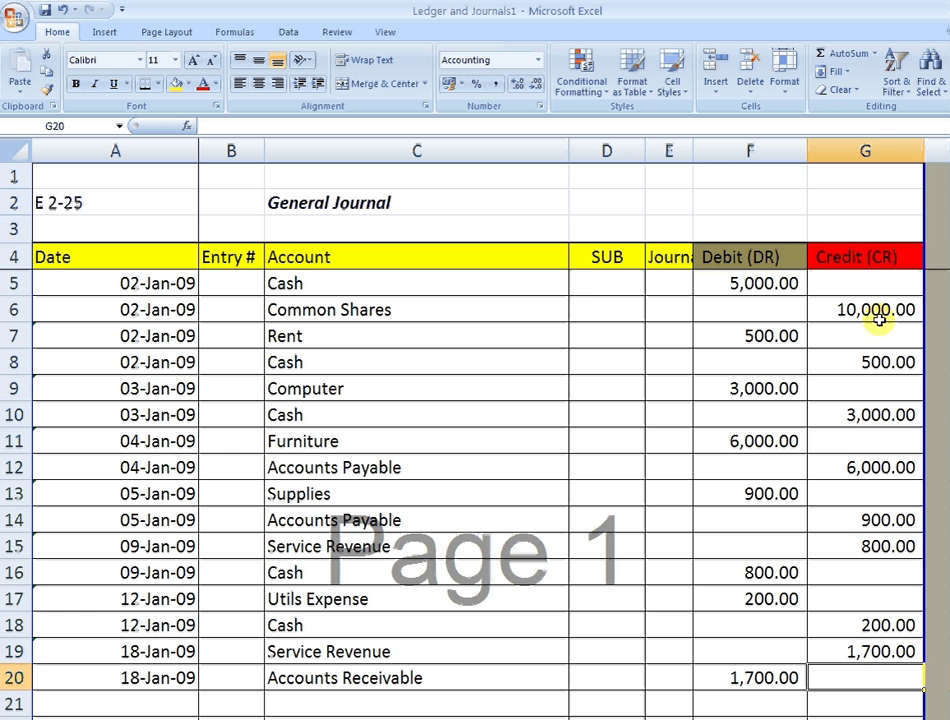
type("5")
key("Escape")
key("Up")
key("Up")
key("Up")
key("Up")
key("Up")
key("Up")
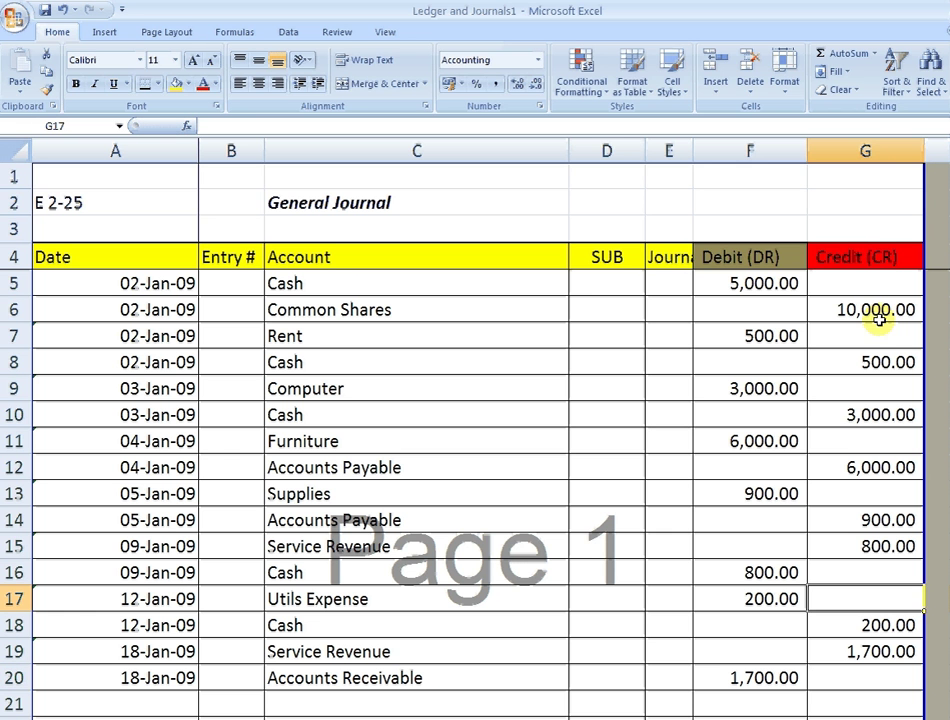
left_click(879, 320)
type("=F5")
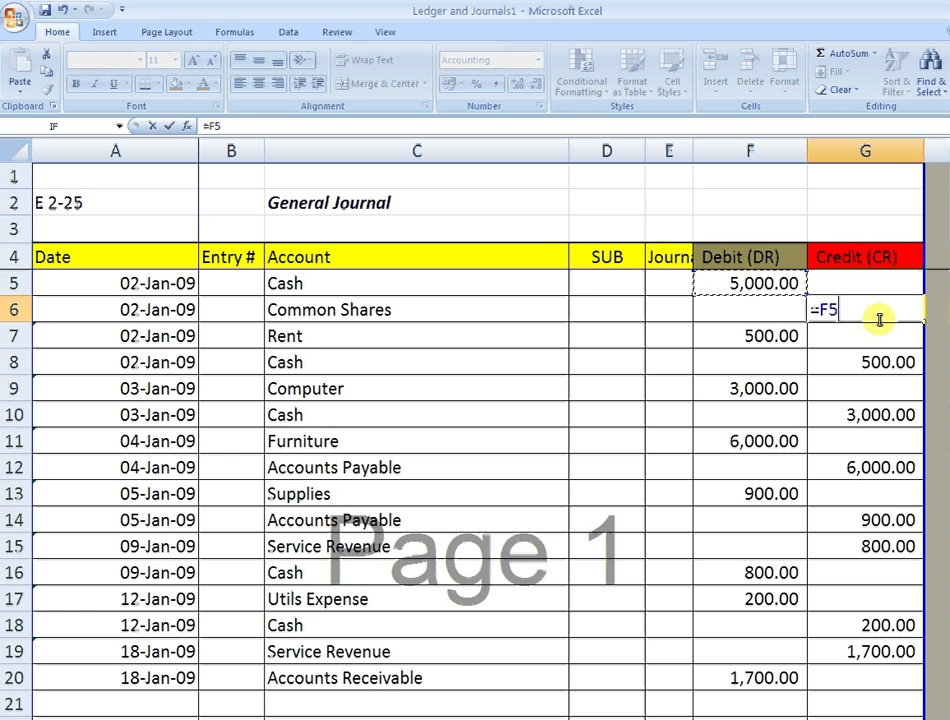
key("Return")
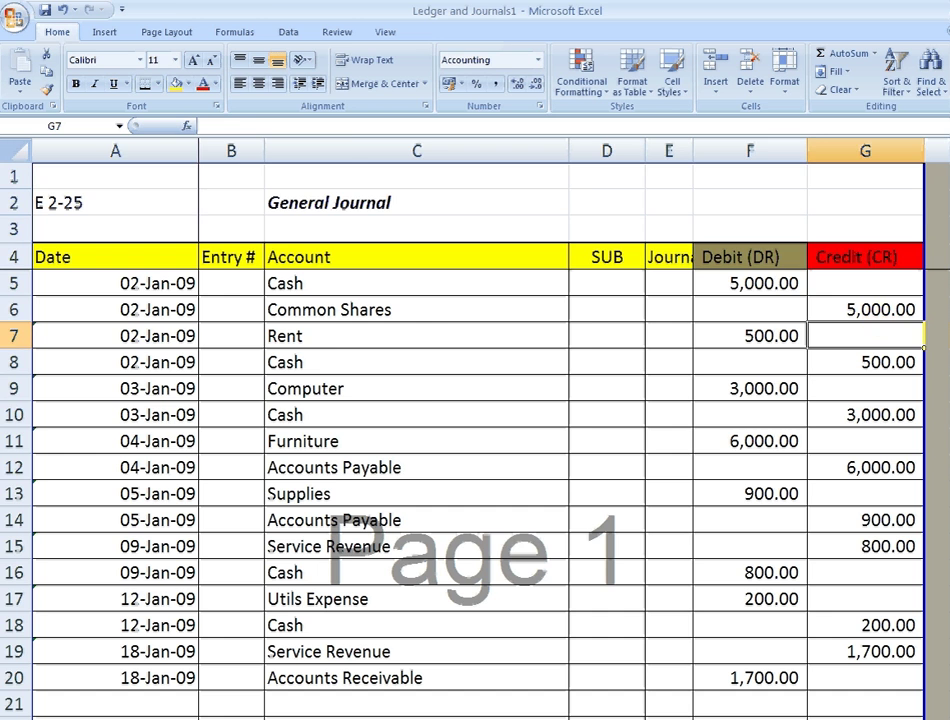
- Refresh the PivotTable on its worksheet to pick up the corrected Common Shares credit
left_click(90, 718)
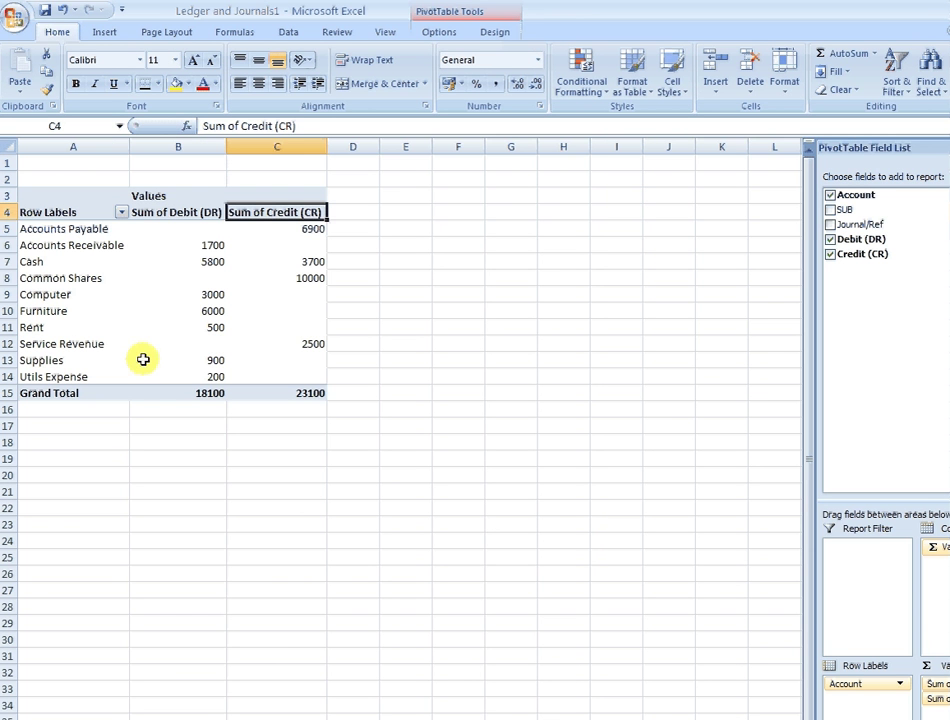
right_click(155, 240)
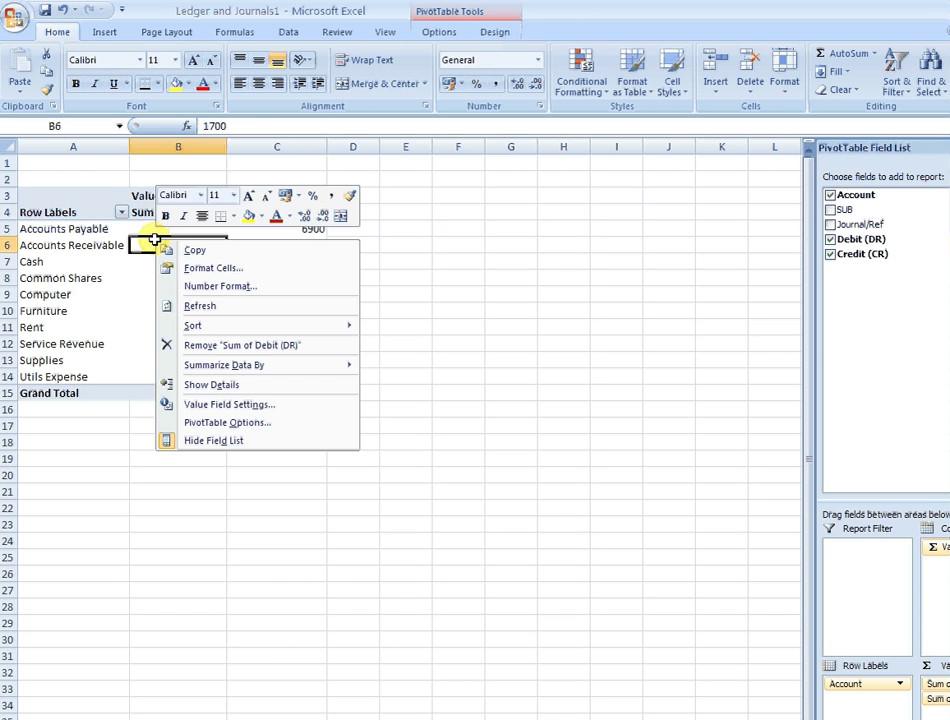
left_click(200, 305)
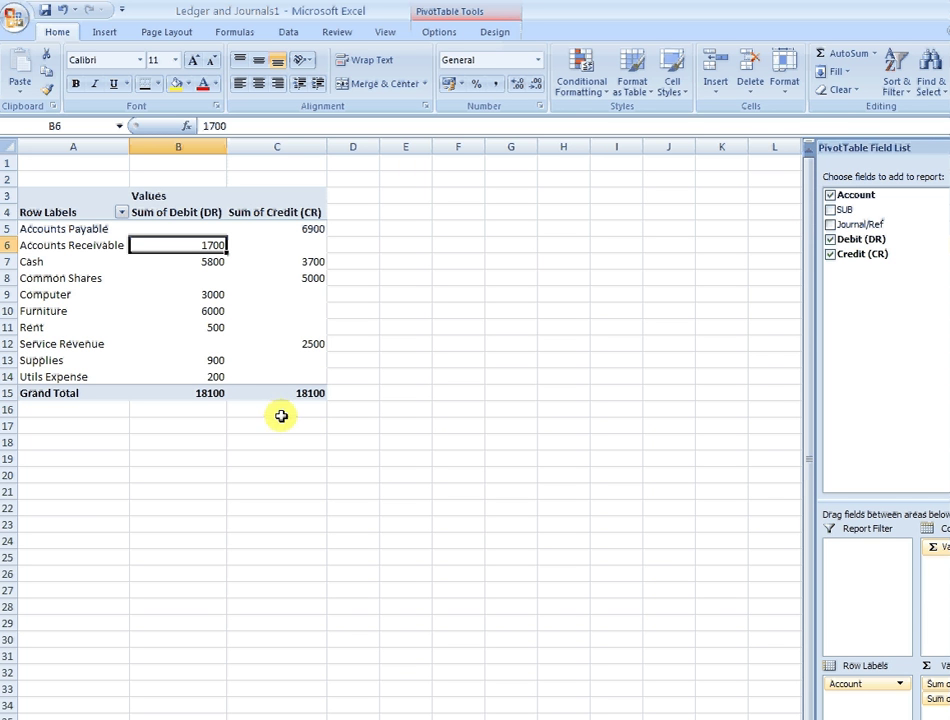
- Enter the row labels Cash in E5 and A/R in E6 beside the PivotTable
left_click(42, 261)
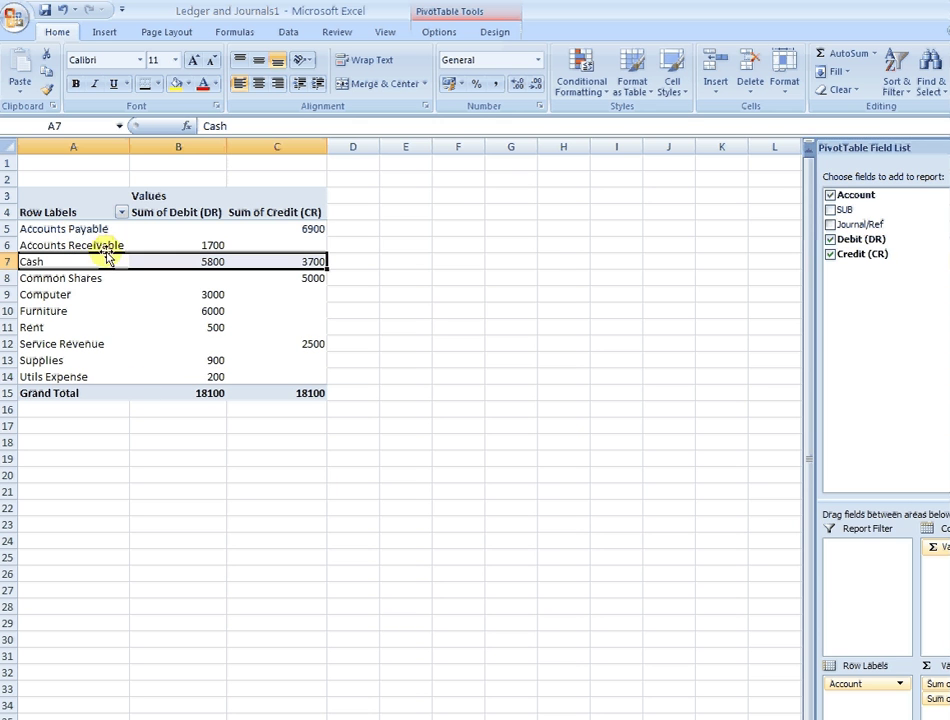
left_click(458, 223)
left_click(399, 233)
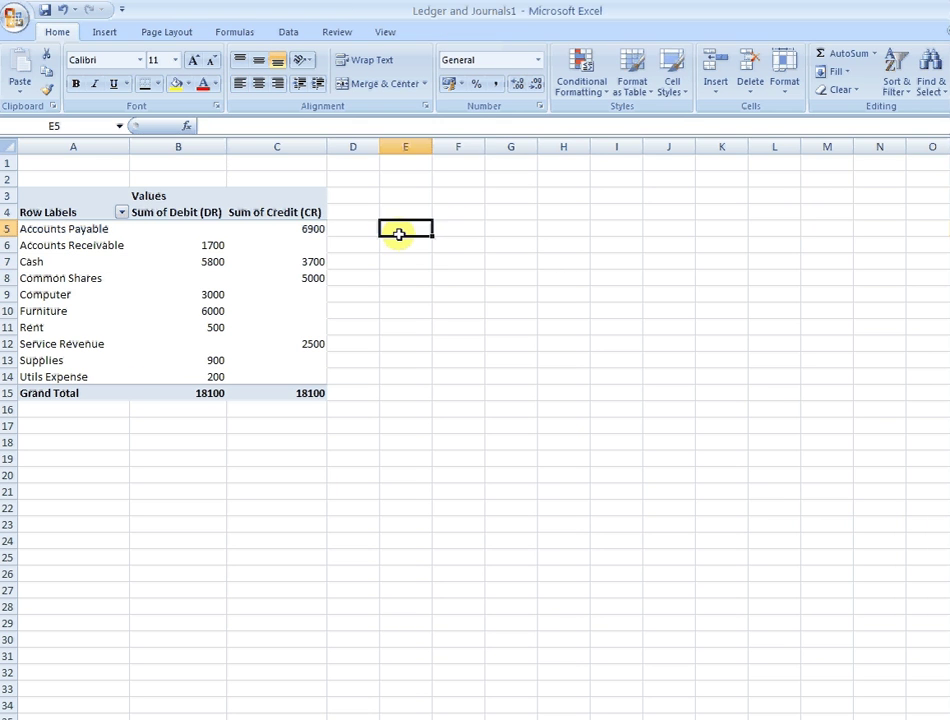
type("Cash")
key("Return")
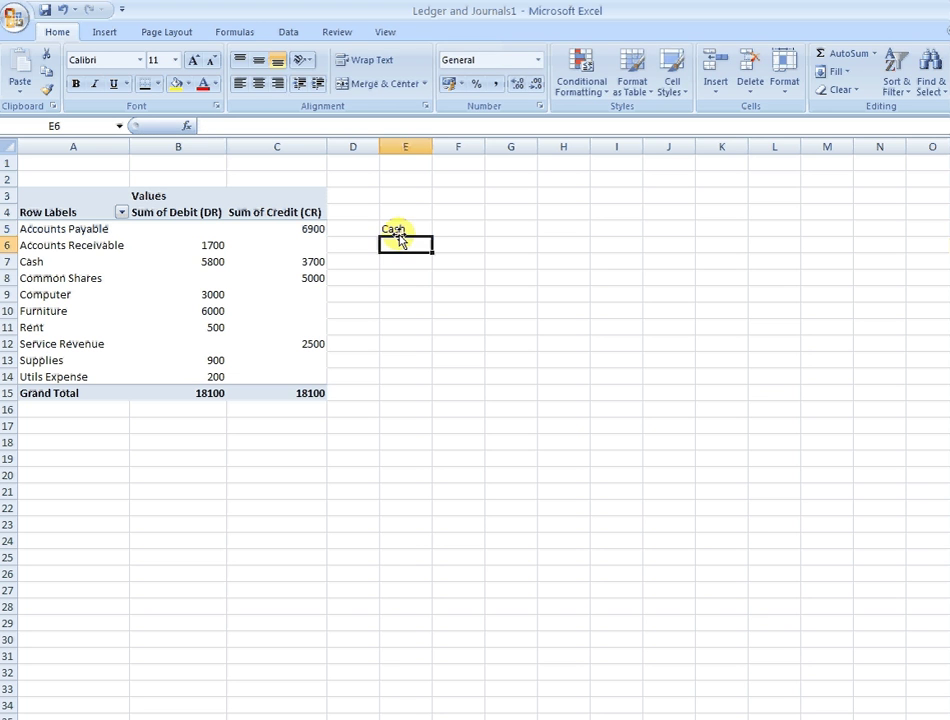
type("A/R")
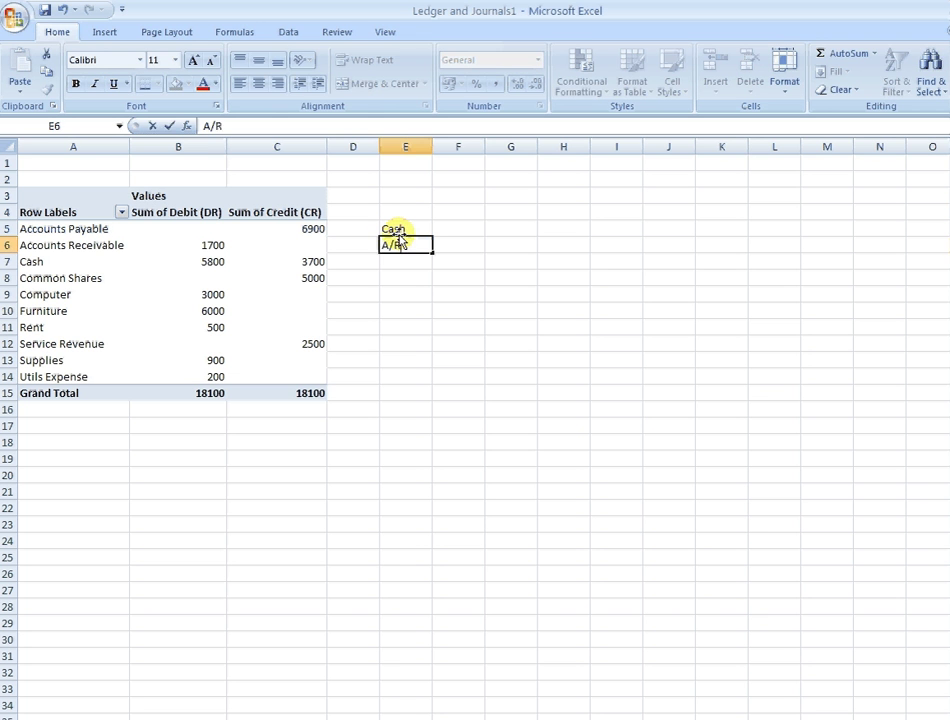
key("Return")
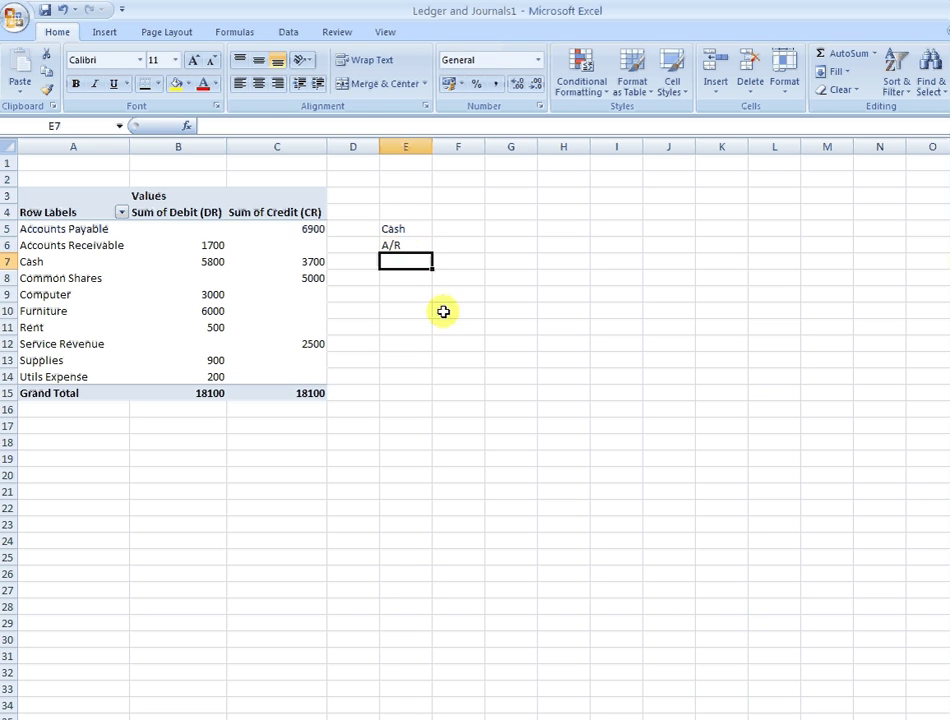
- Enter the column headings DR in F4 and CR in G4
left_click(456, 208)
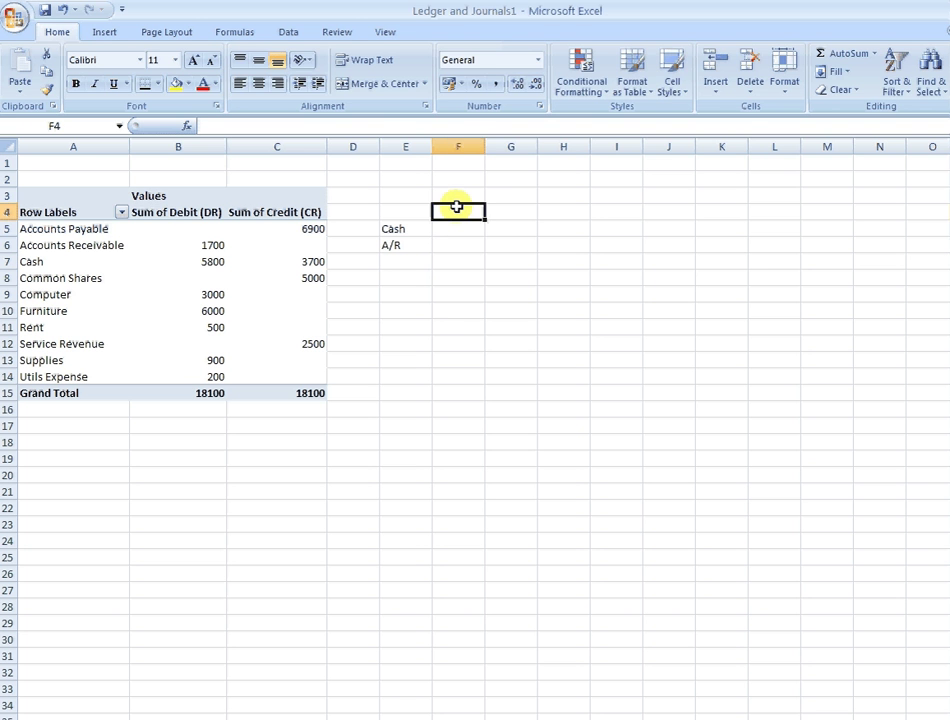
type("DR")
key("Tab")
type("CR")
key("Return")
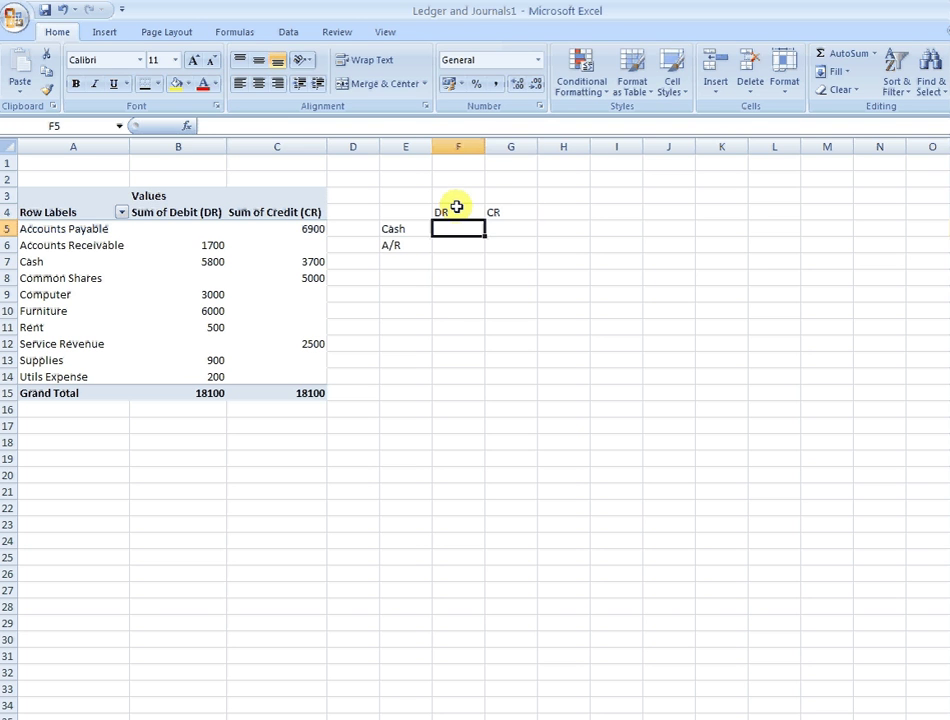
- In F5, enter a GETPIVOTDATA formula that subtracts Cash's Sum of Credit (CR) from its Sum of Debit (DR)
left_click(85, 263)
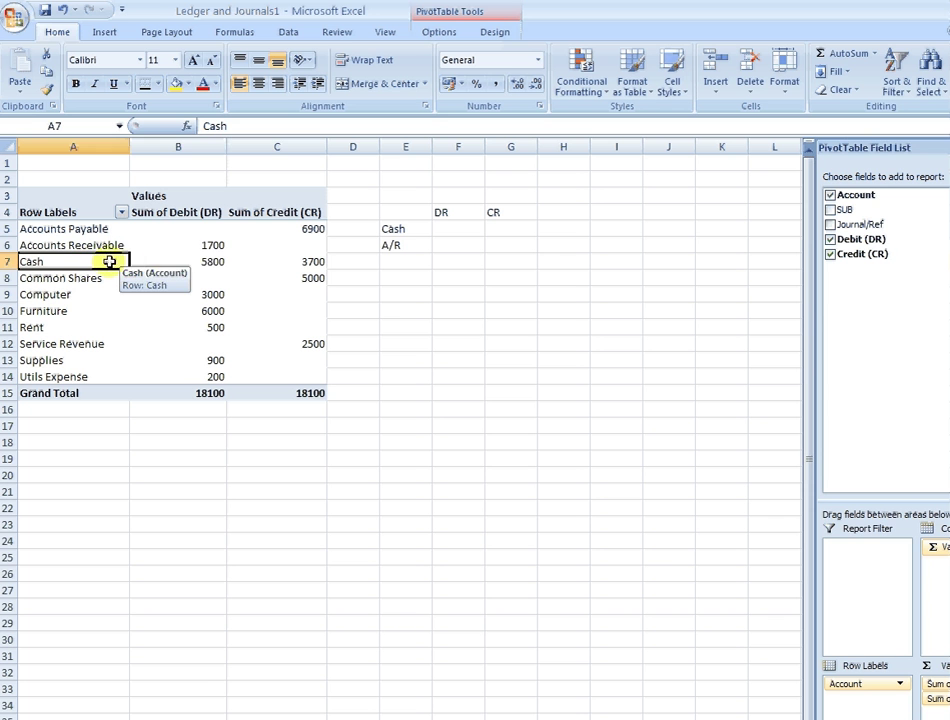
left_click_drag(85, 263, 238, 264)
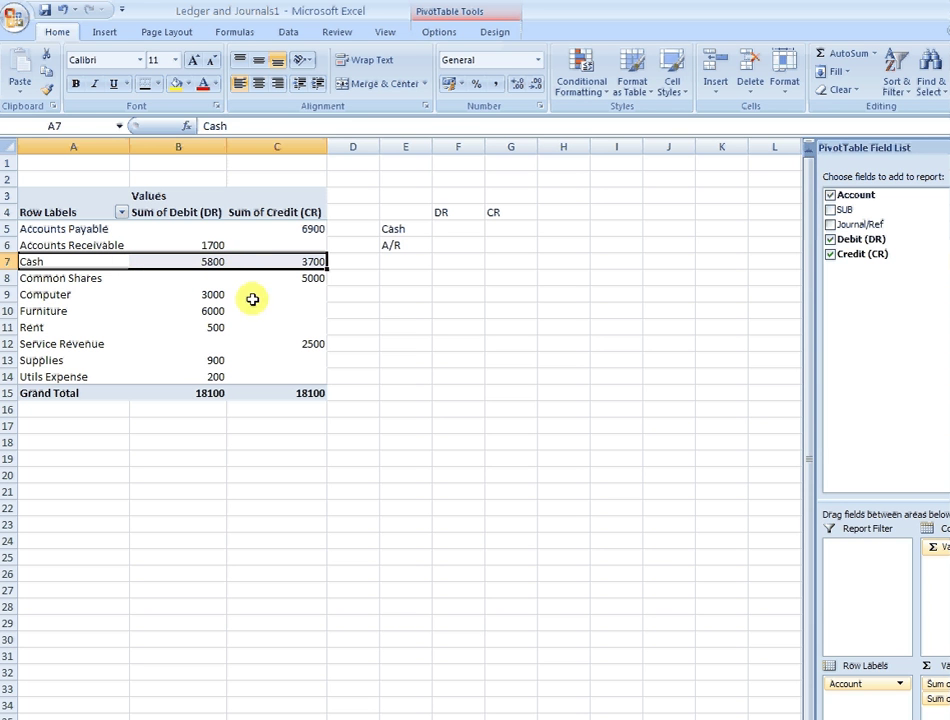
left_click(452, 233)
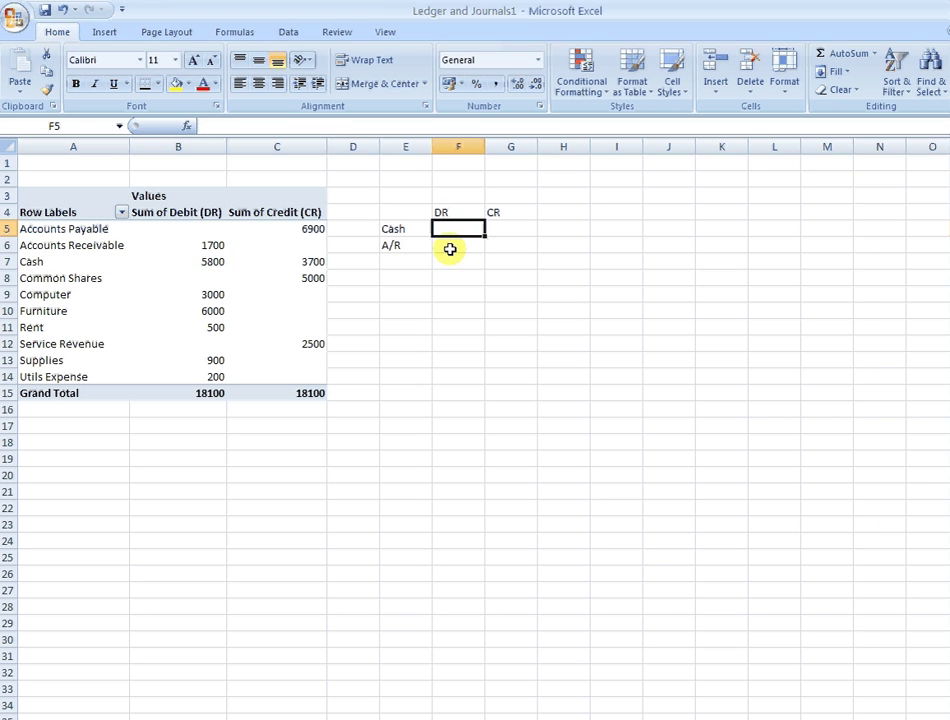
type("=")
key("Left")
key("Left")
key("Left")
key("Left")
key("Down")
key("Down")
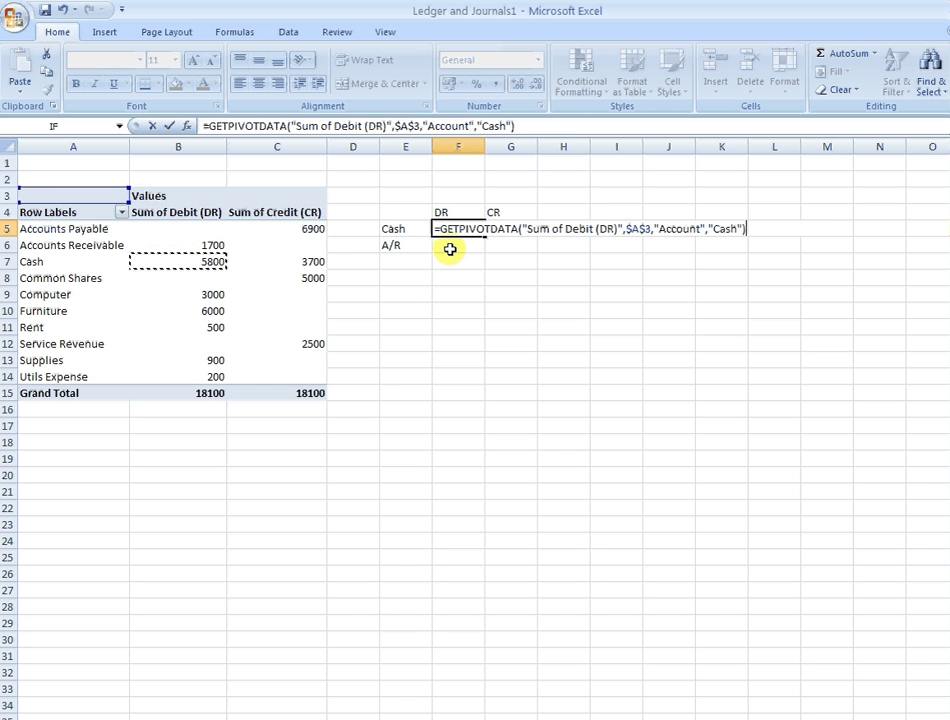
type("-")
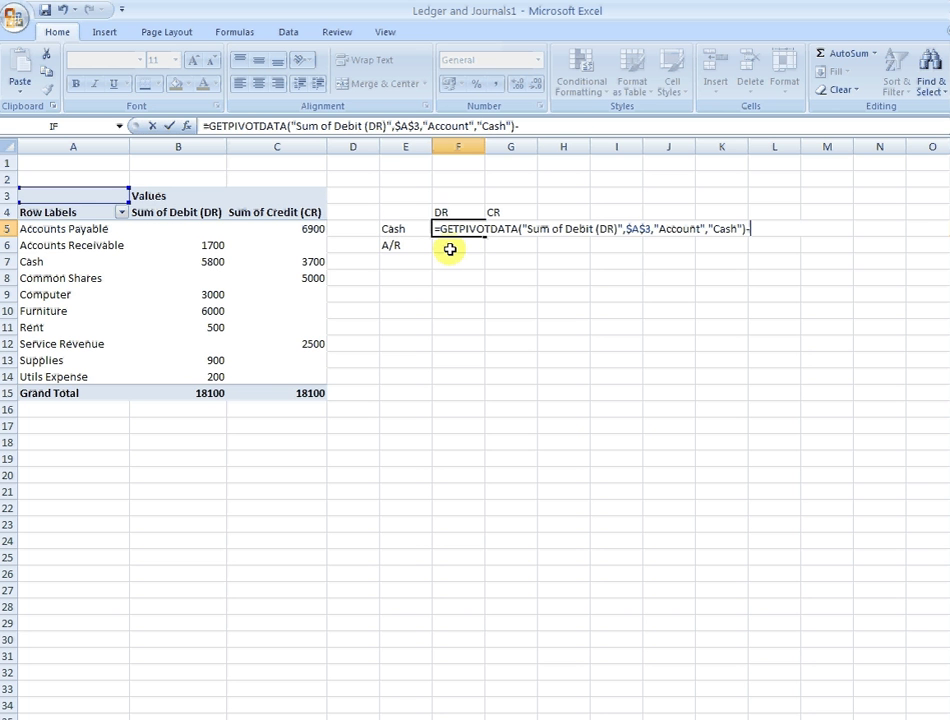
key("Left")
key("Left")
key("Left")
key("Down")
key("Down")
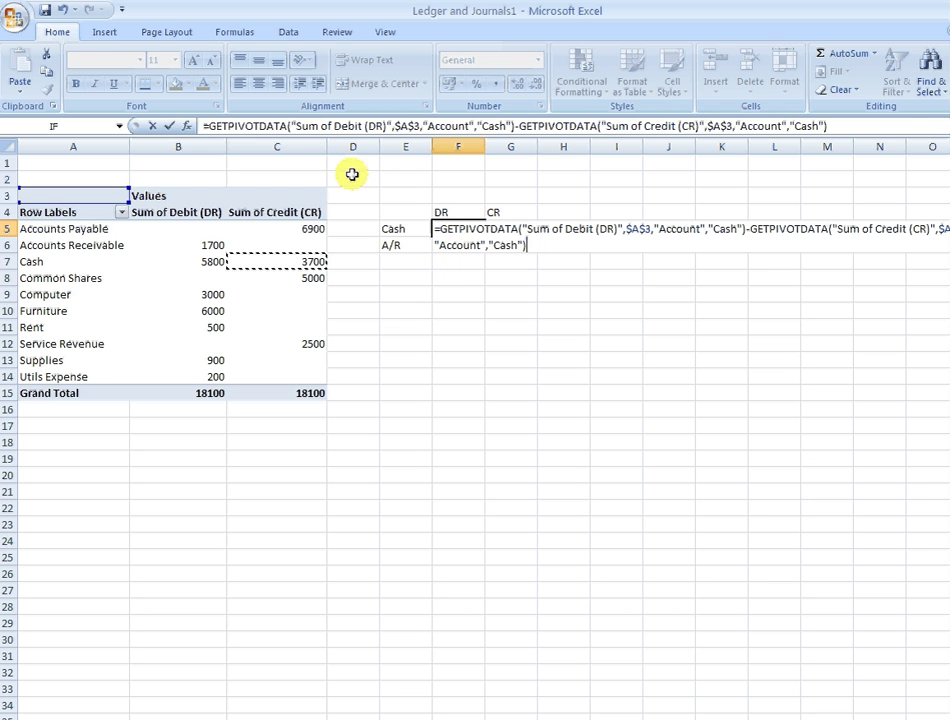
key("Return")
key("Up")
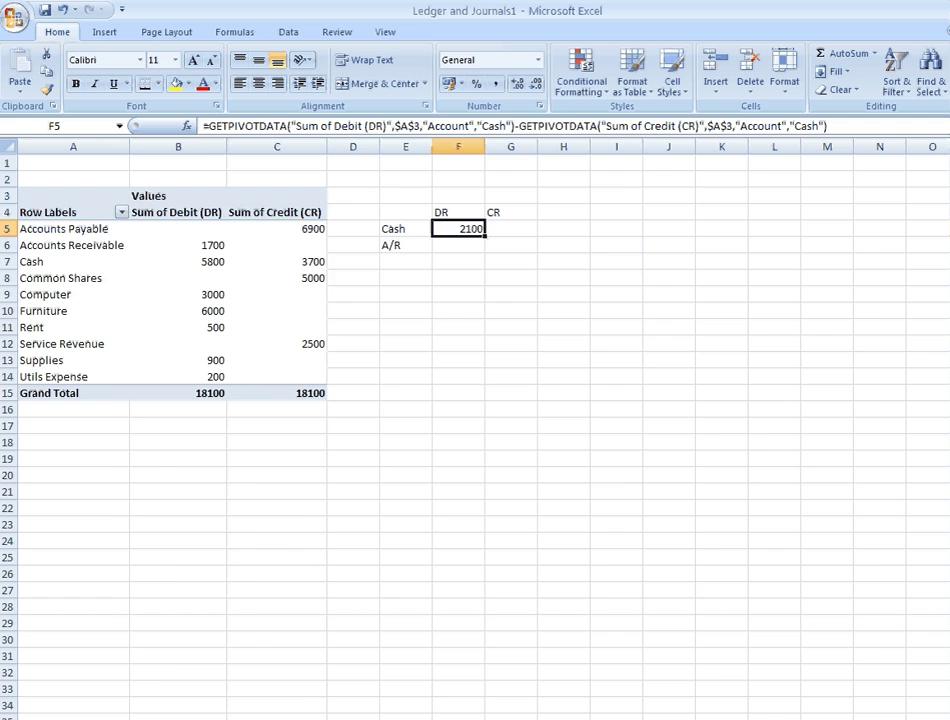
- On the general journal sheet, set the first Cash debit in F5 to 6000
key("ctrl+Page_Down")
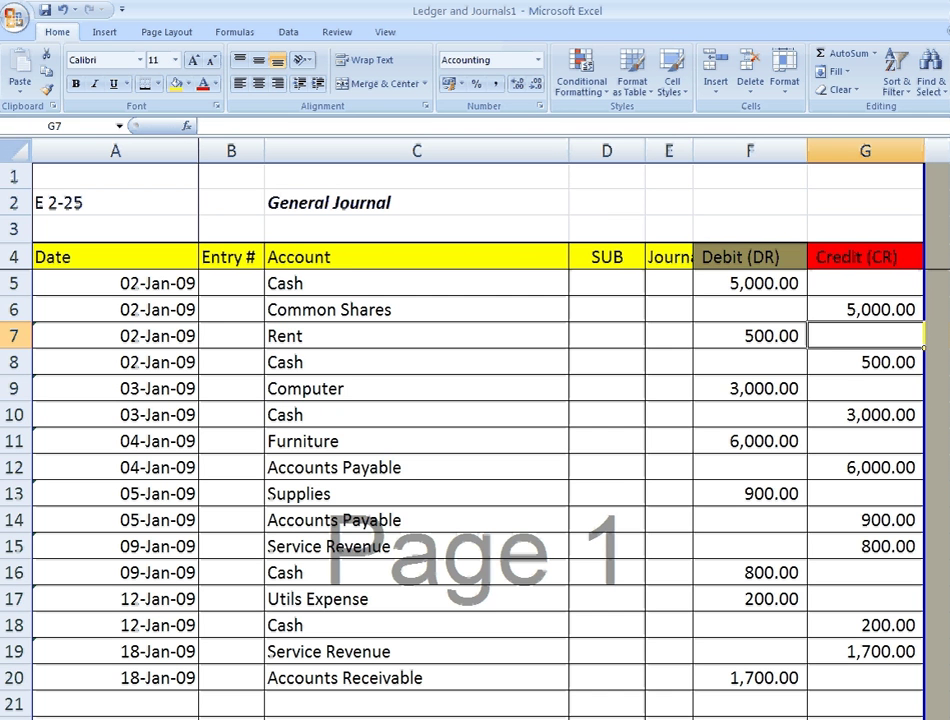
left_click(780, 280)
type("6000")
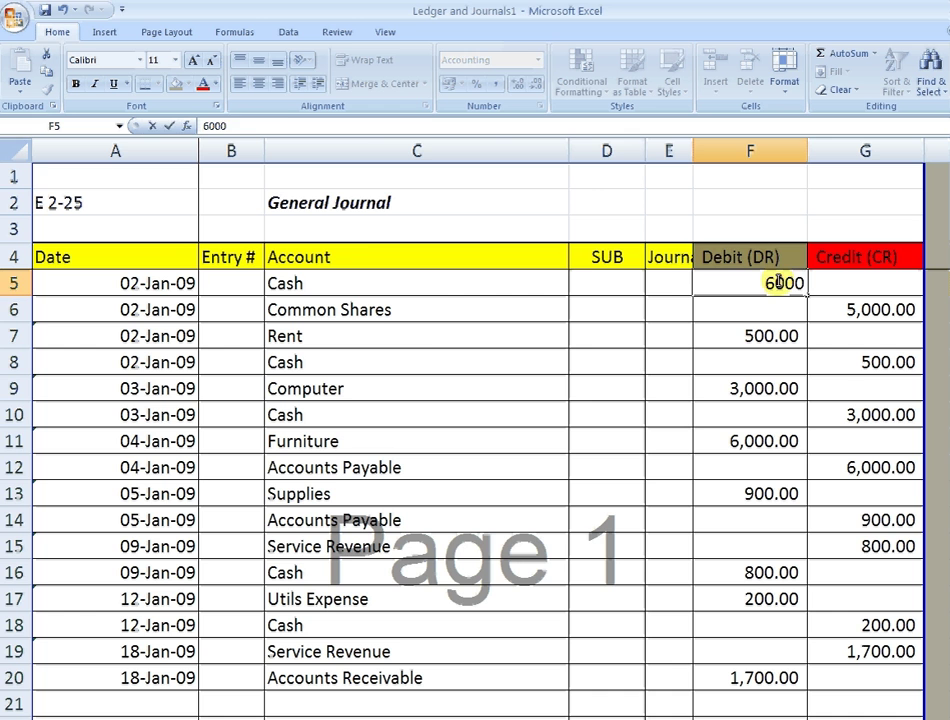
key("Return")
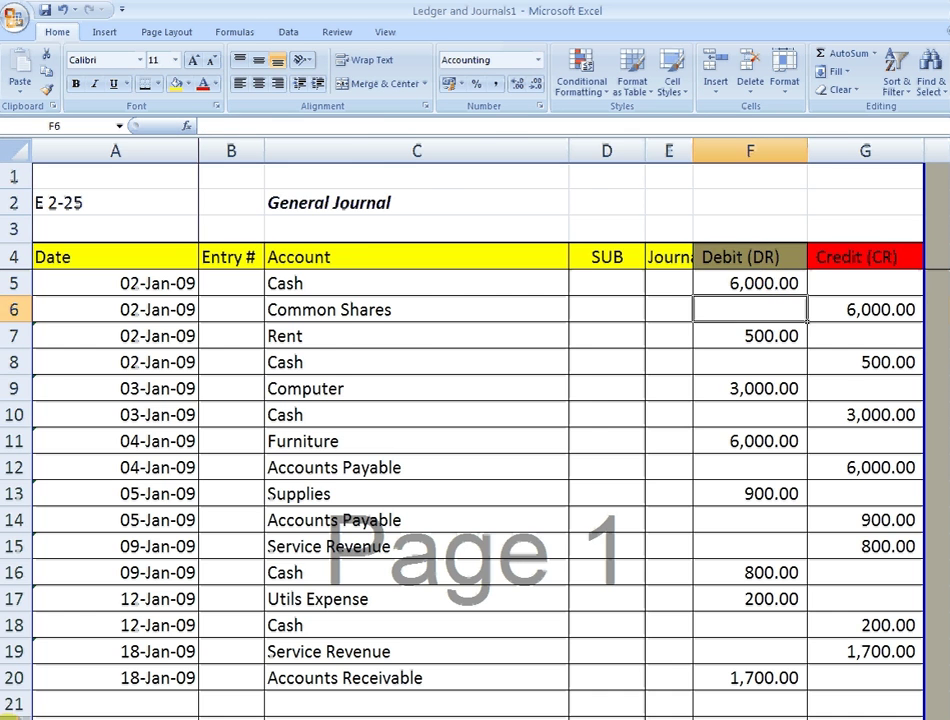
- Refresh the PivotTable with the changed Cash debit and check the Cash balance formula in F5
key("ctrl+Page_Up")
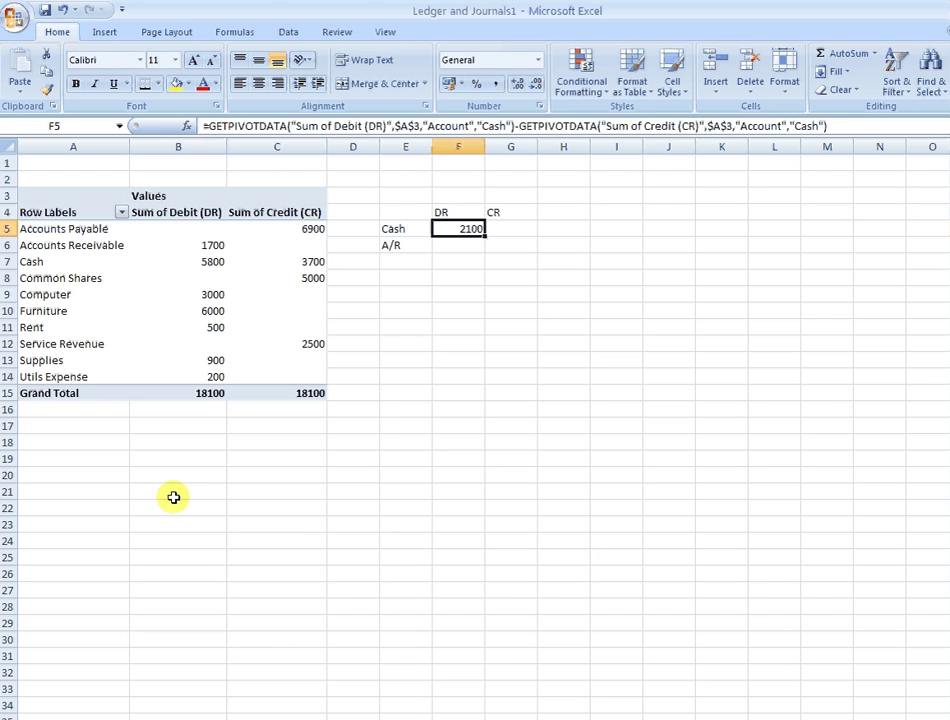
left_click(191, 242)
right_click(192, 241)
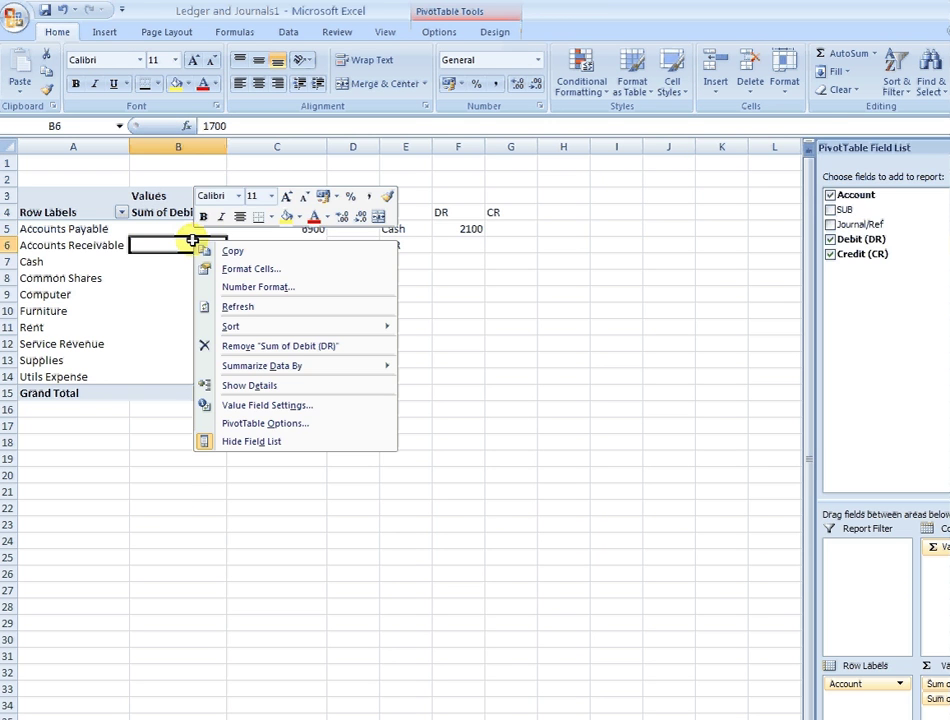
left_click(240, 306)
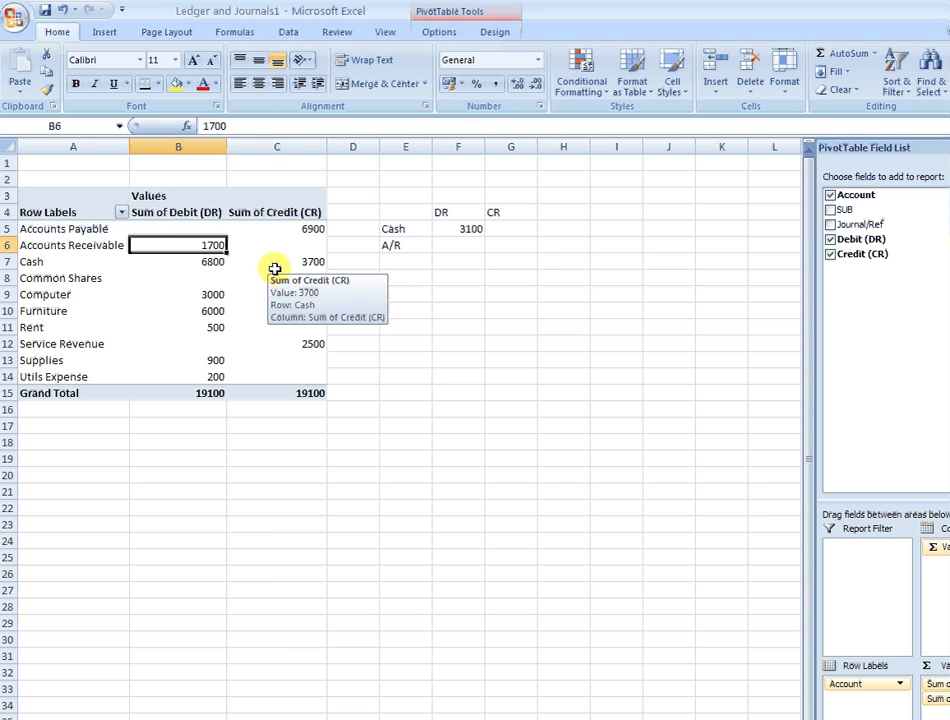
left_click(455, 229)
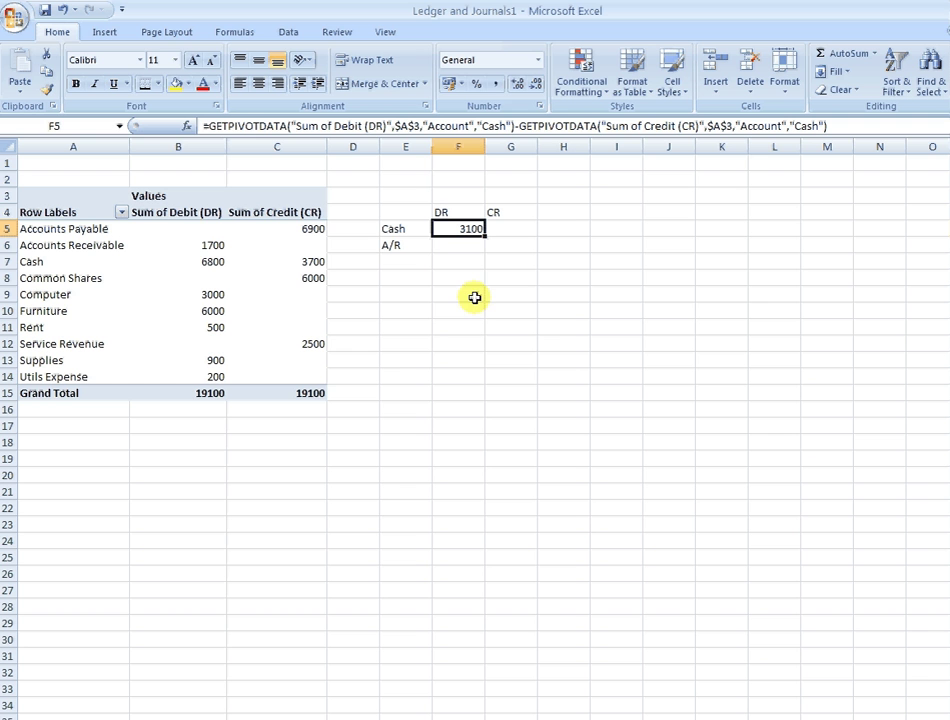